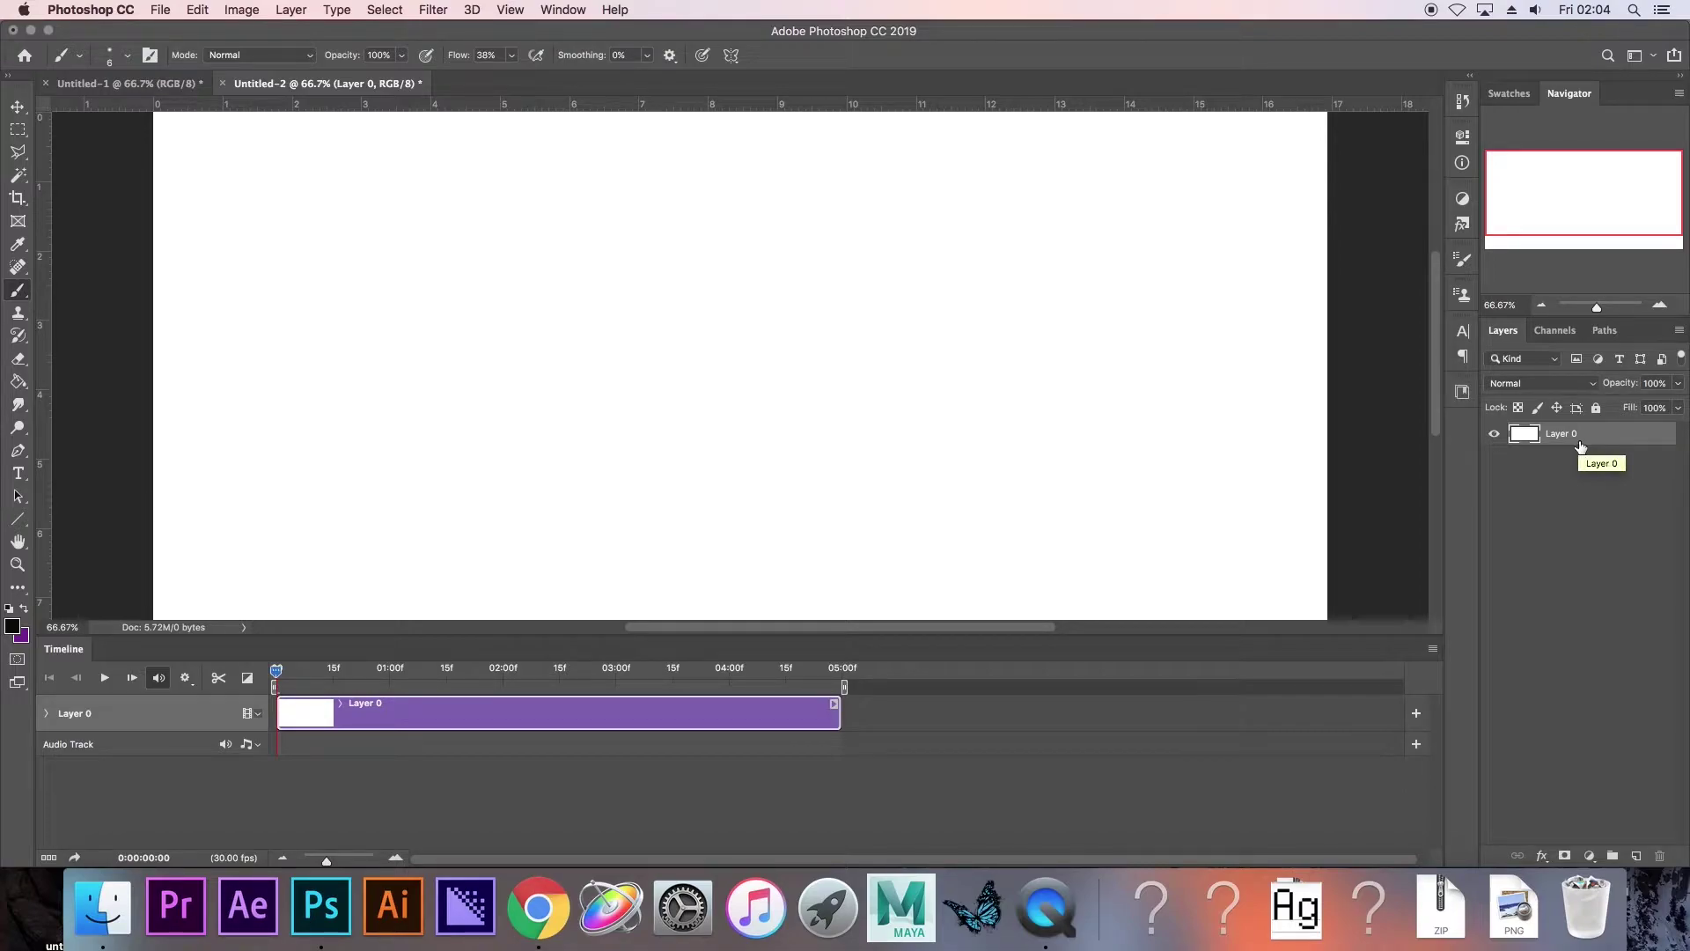
Play the timeline briefly and shorten the Layer 0 clip to about two seconds.
left_click(105, 677)
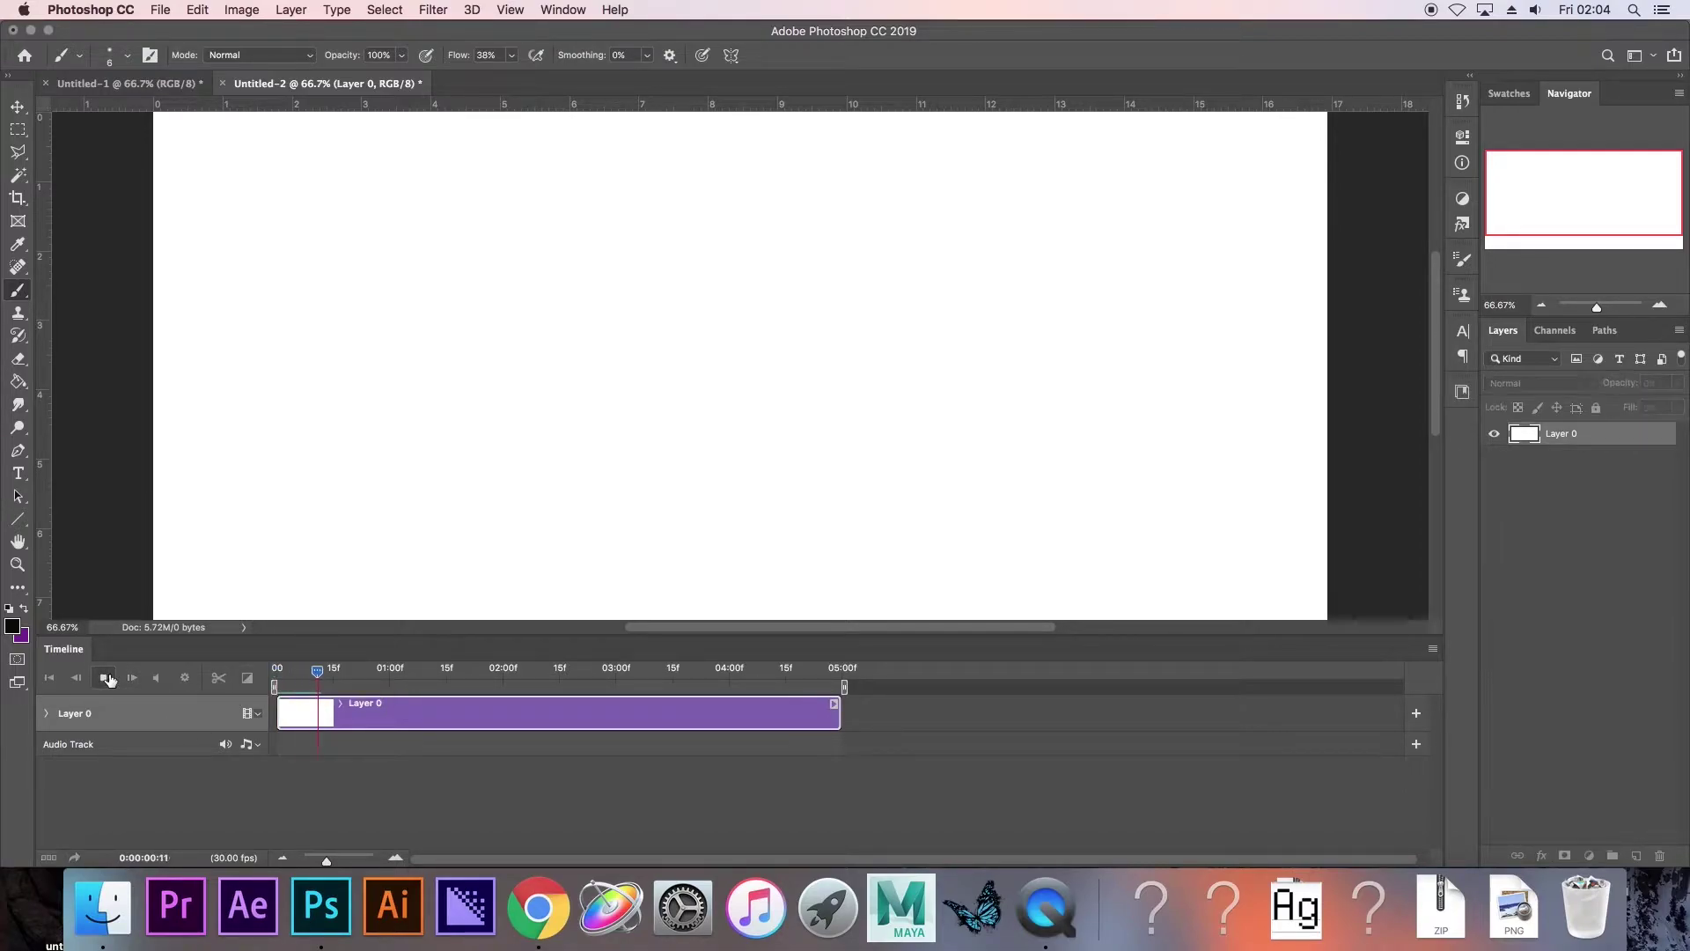
left_click(107, 678)
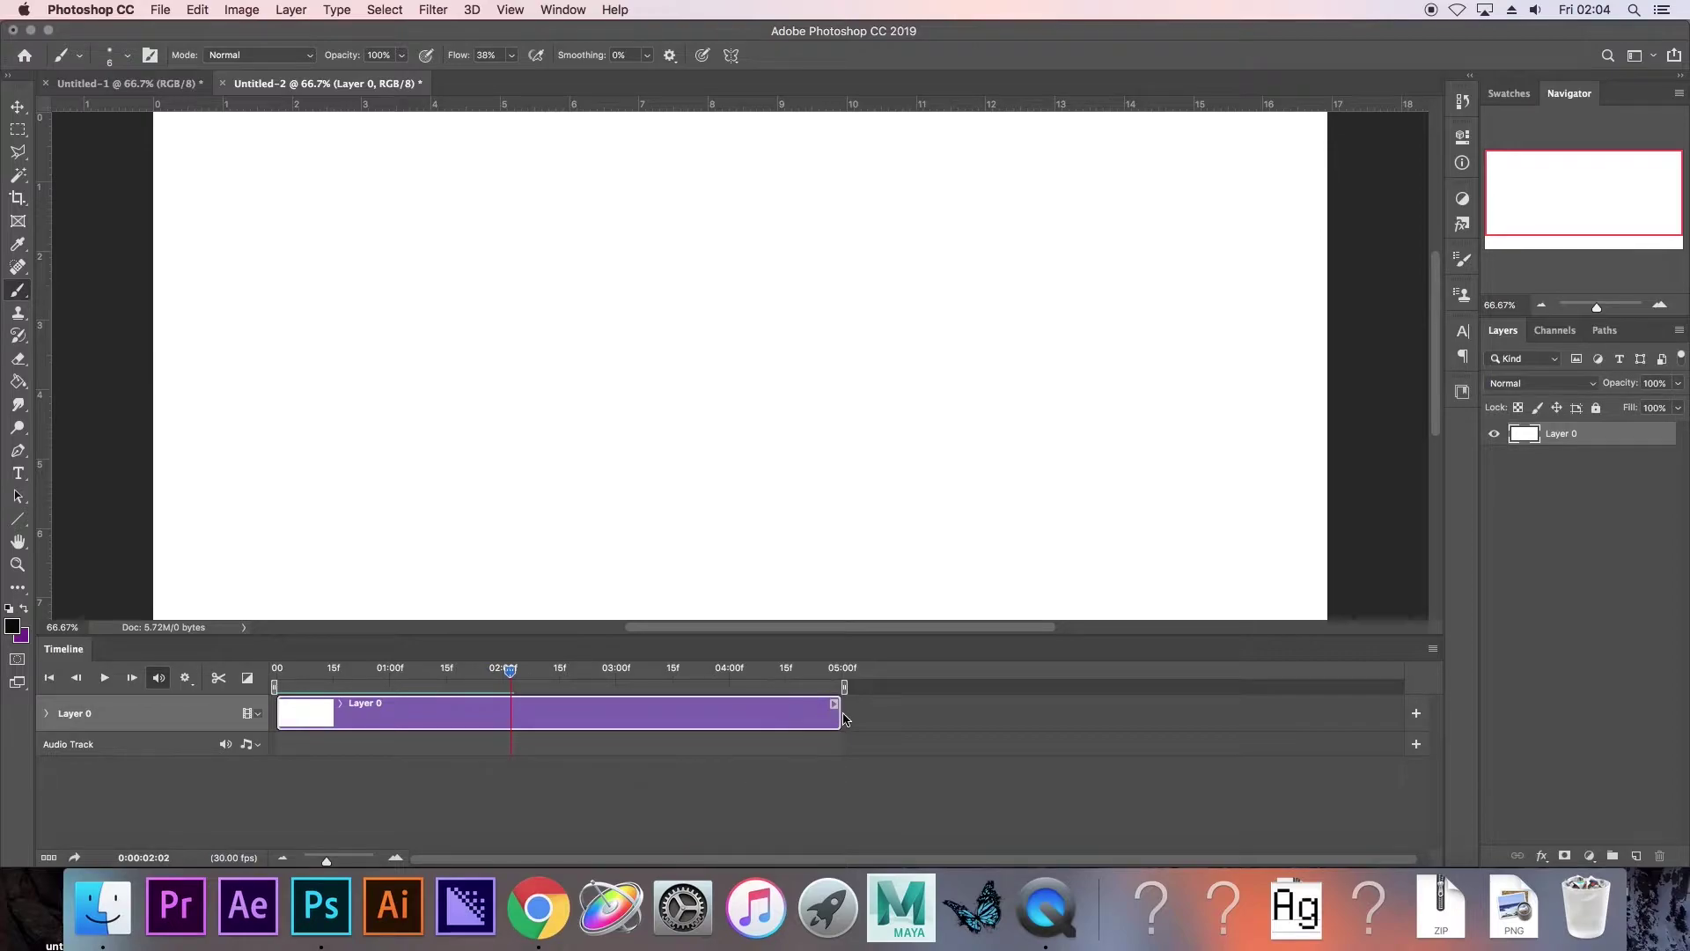
left_click_drag(841, 717, 509, 715)
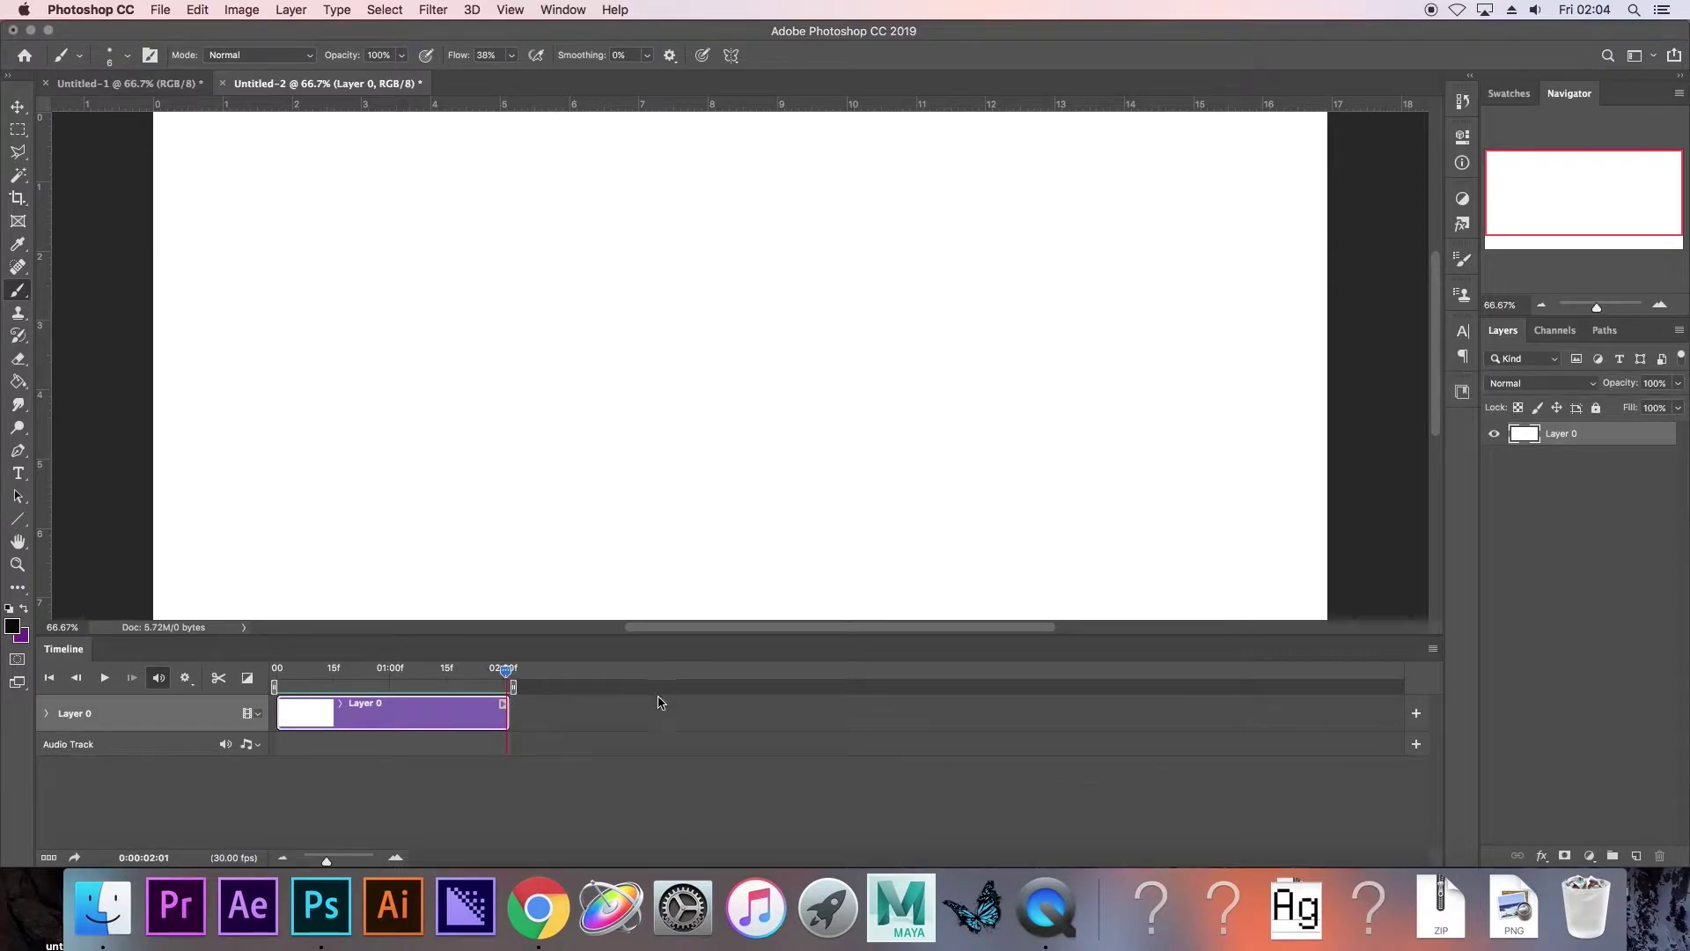
Scribble a test mark on Layer 0 near the start of the timeline and play back the clip.
left_click(300, 670)
mouse_move(633, 308)
left_mouse_down()
mouse_move(630, 365)
mouse_move(605, 338)
mouse_move(616, 391)
left_mouse_up()
left_click(103, 678)
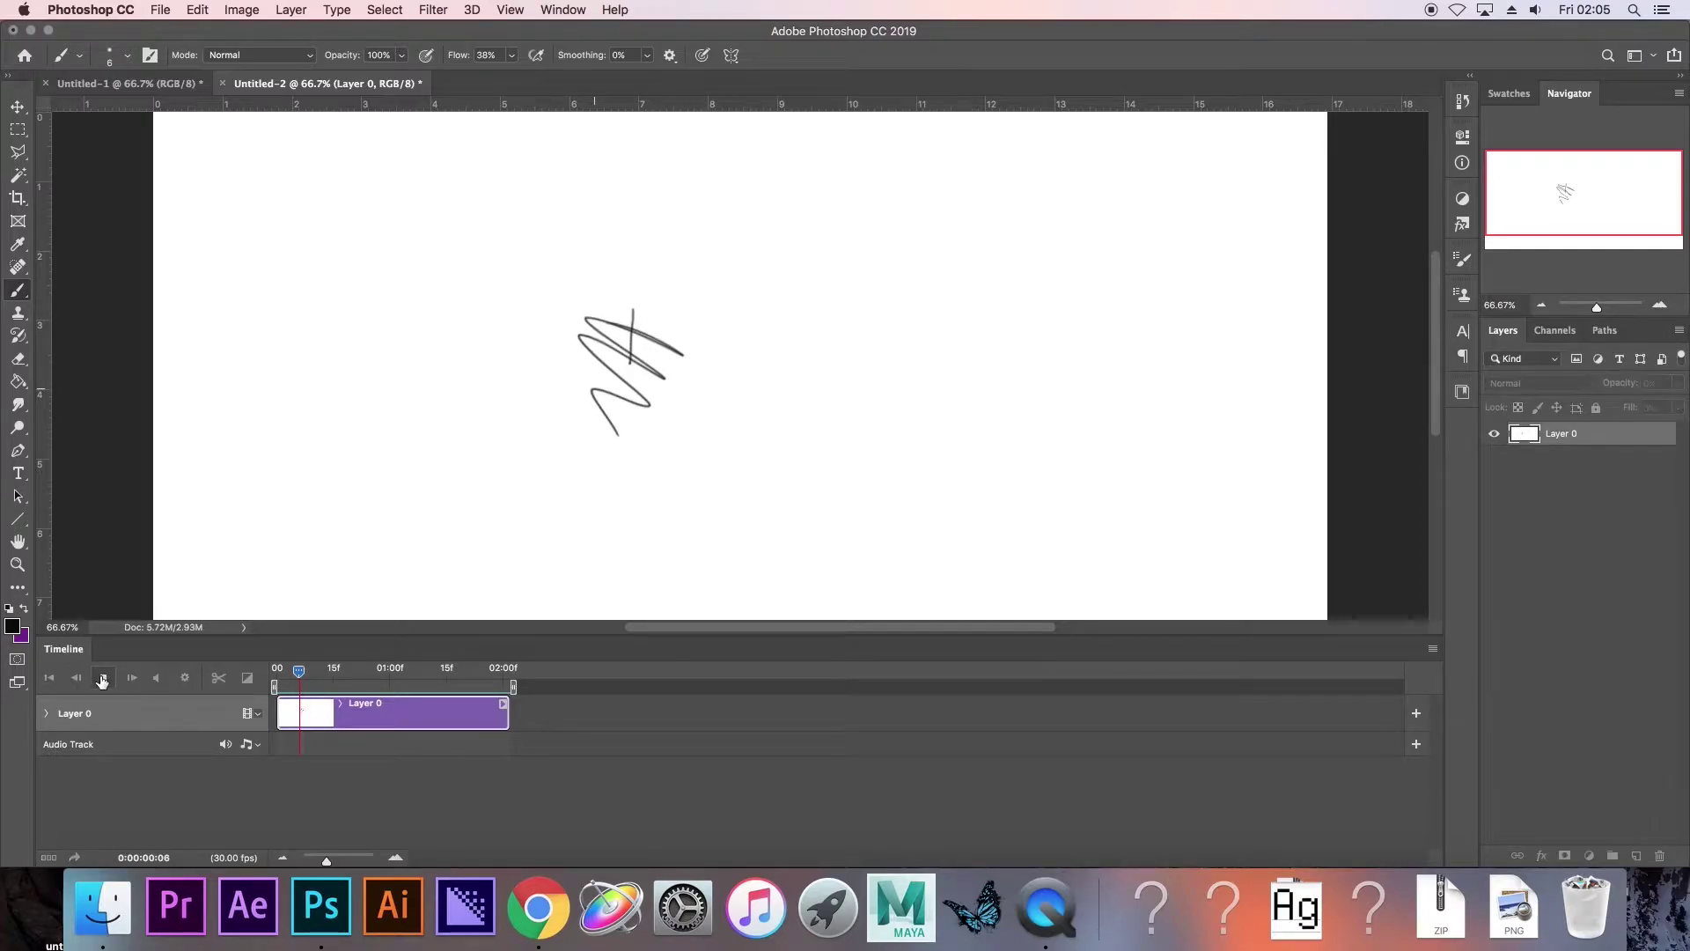
left_click(103, 678)
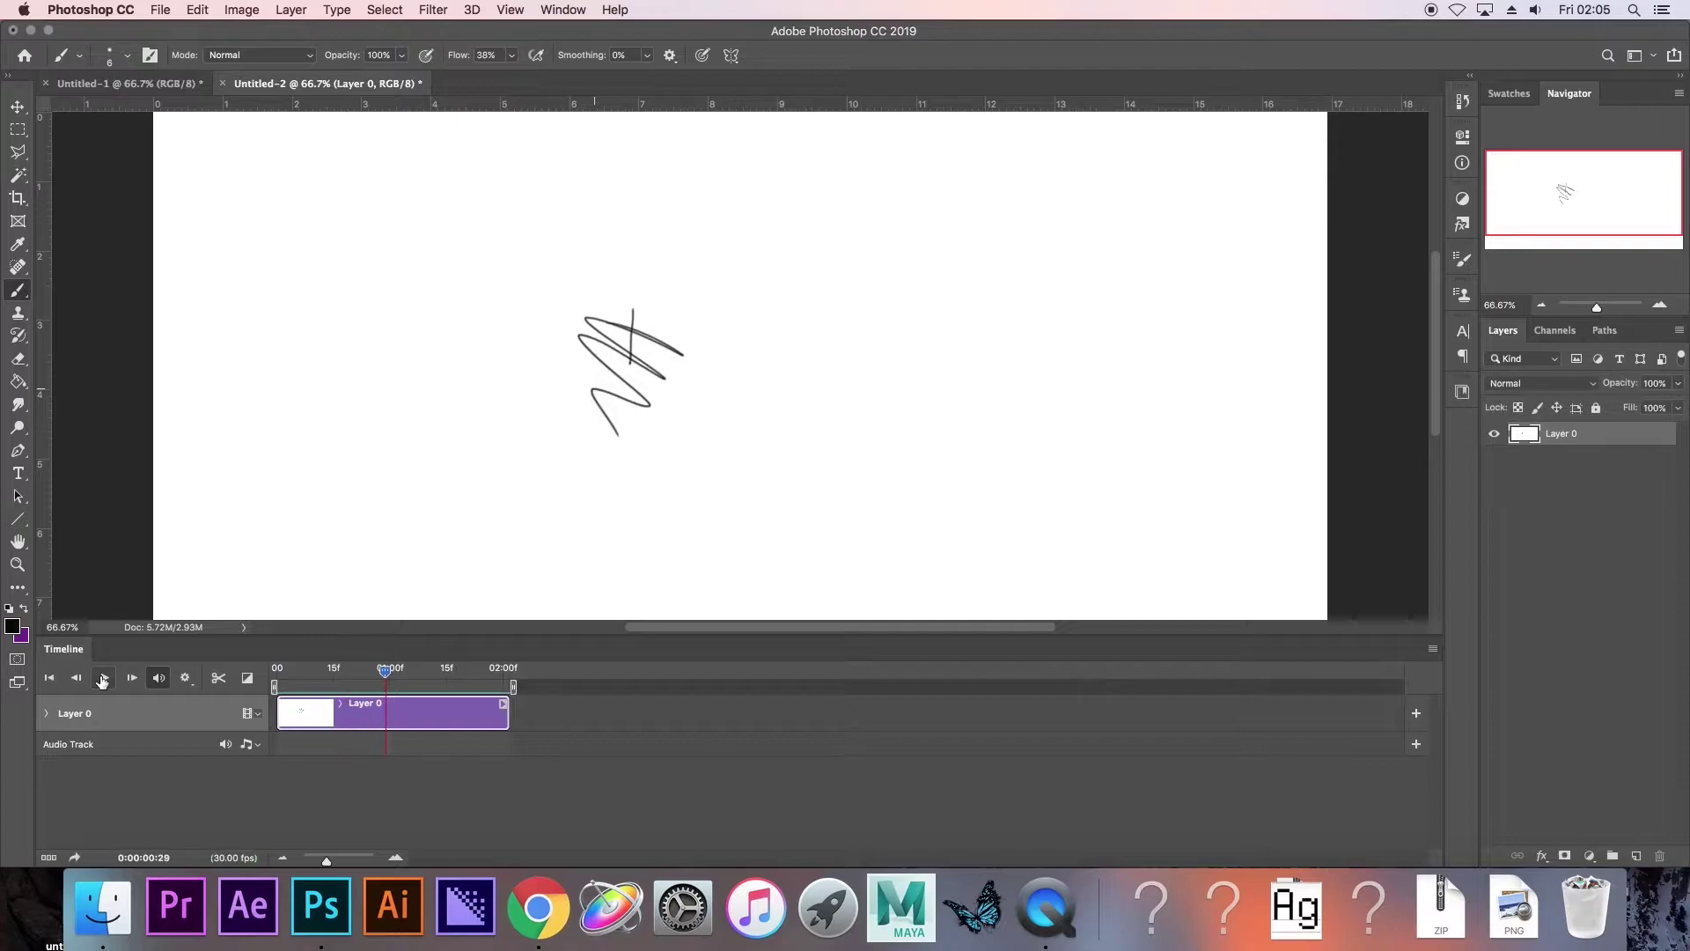
left_click(103, 677)
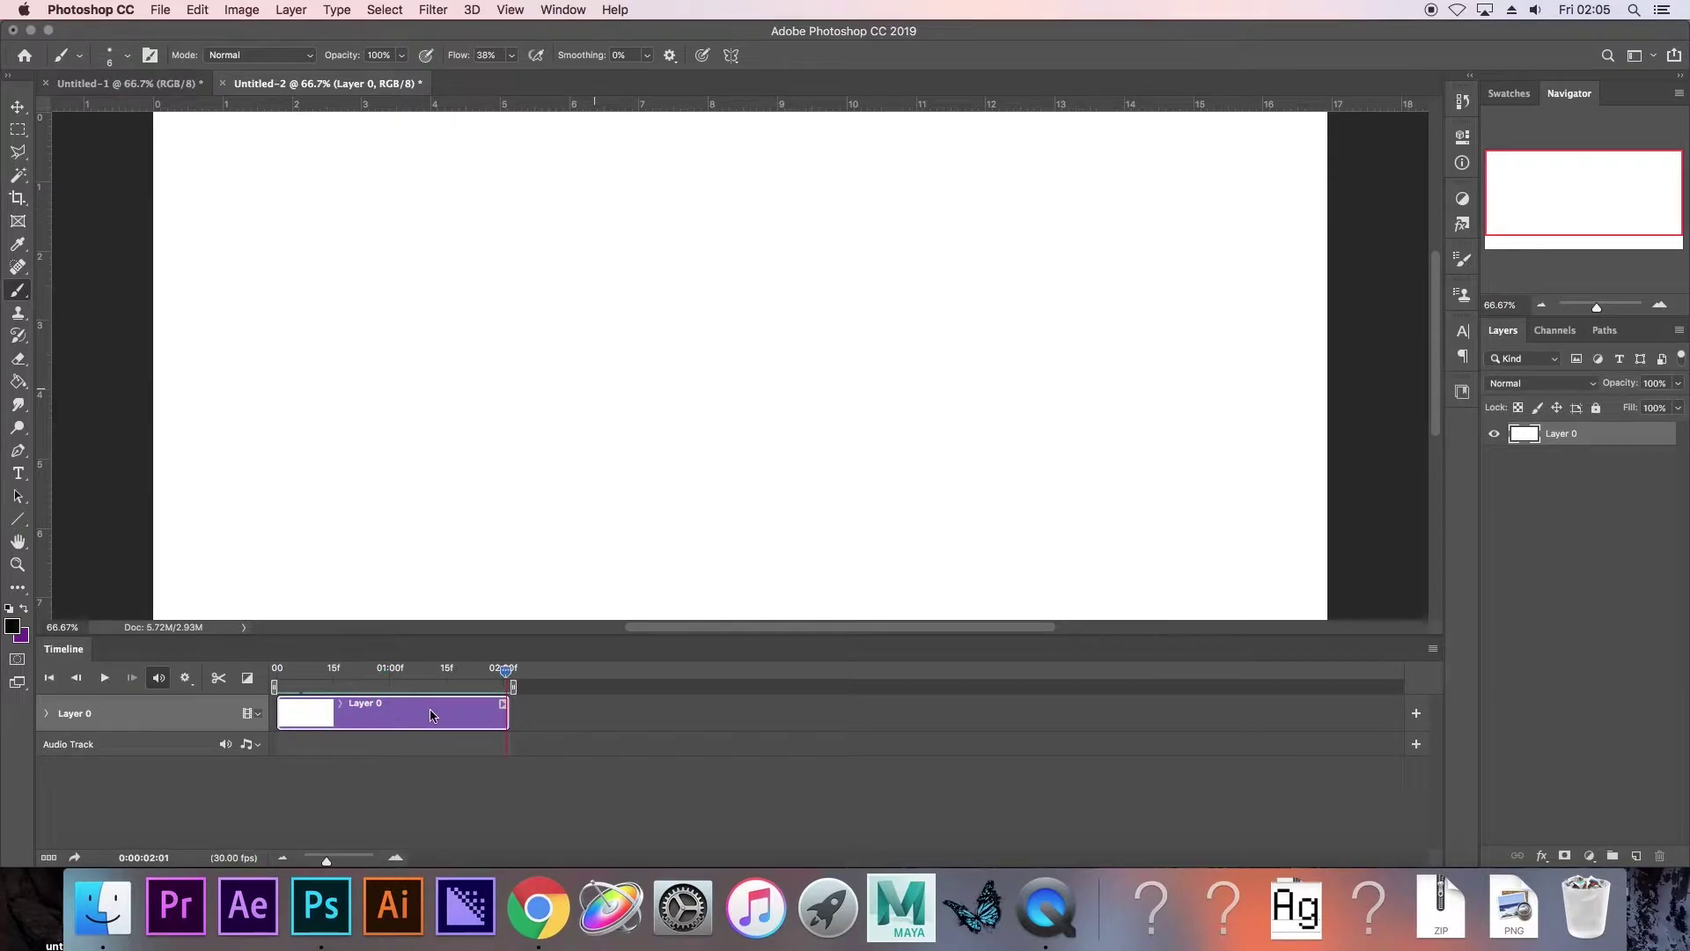
Magnify the timeline scale and try to extend the Layer 0 clip to the end of the Layer 1 clip.
left_click(328, 860)
left_click_drag(328, 862, 341, 862)
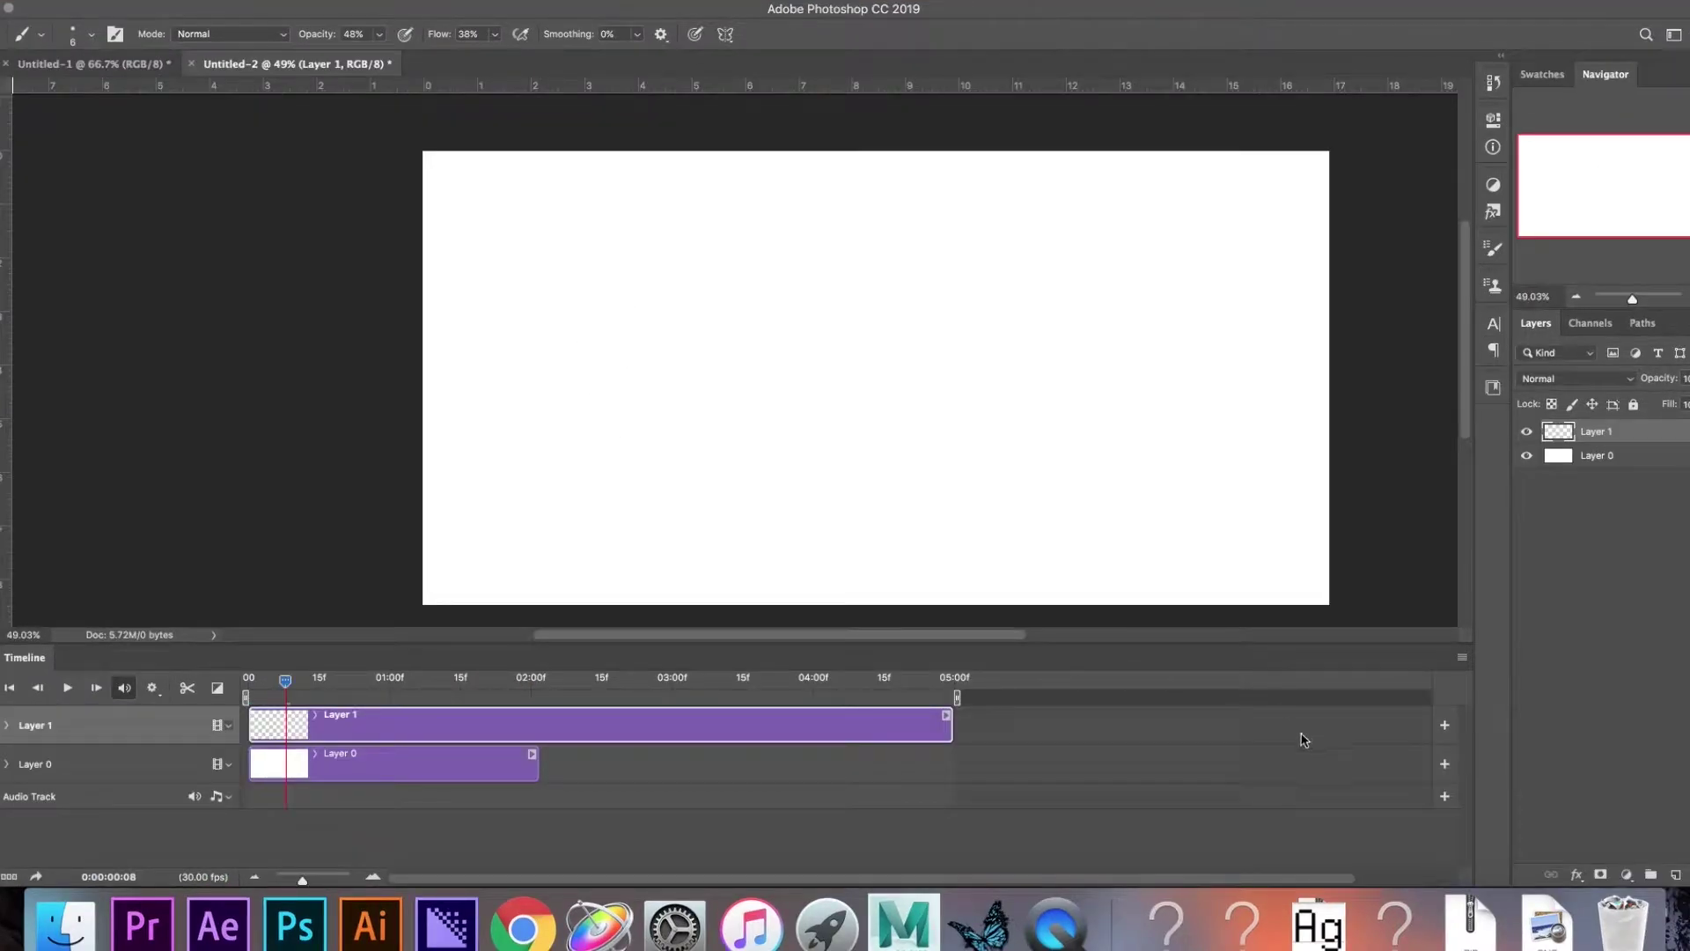
left_click_drag(534, 762, 953, 762)
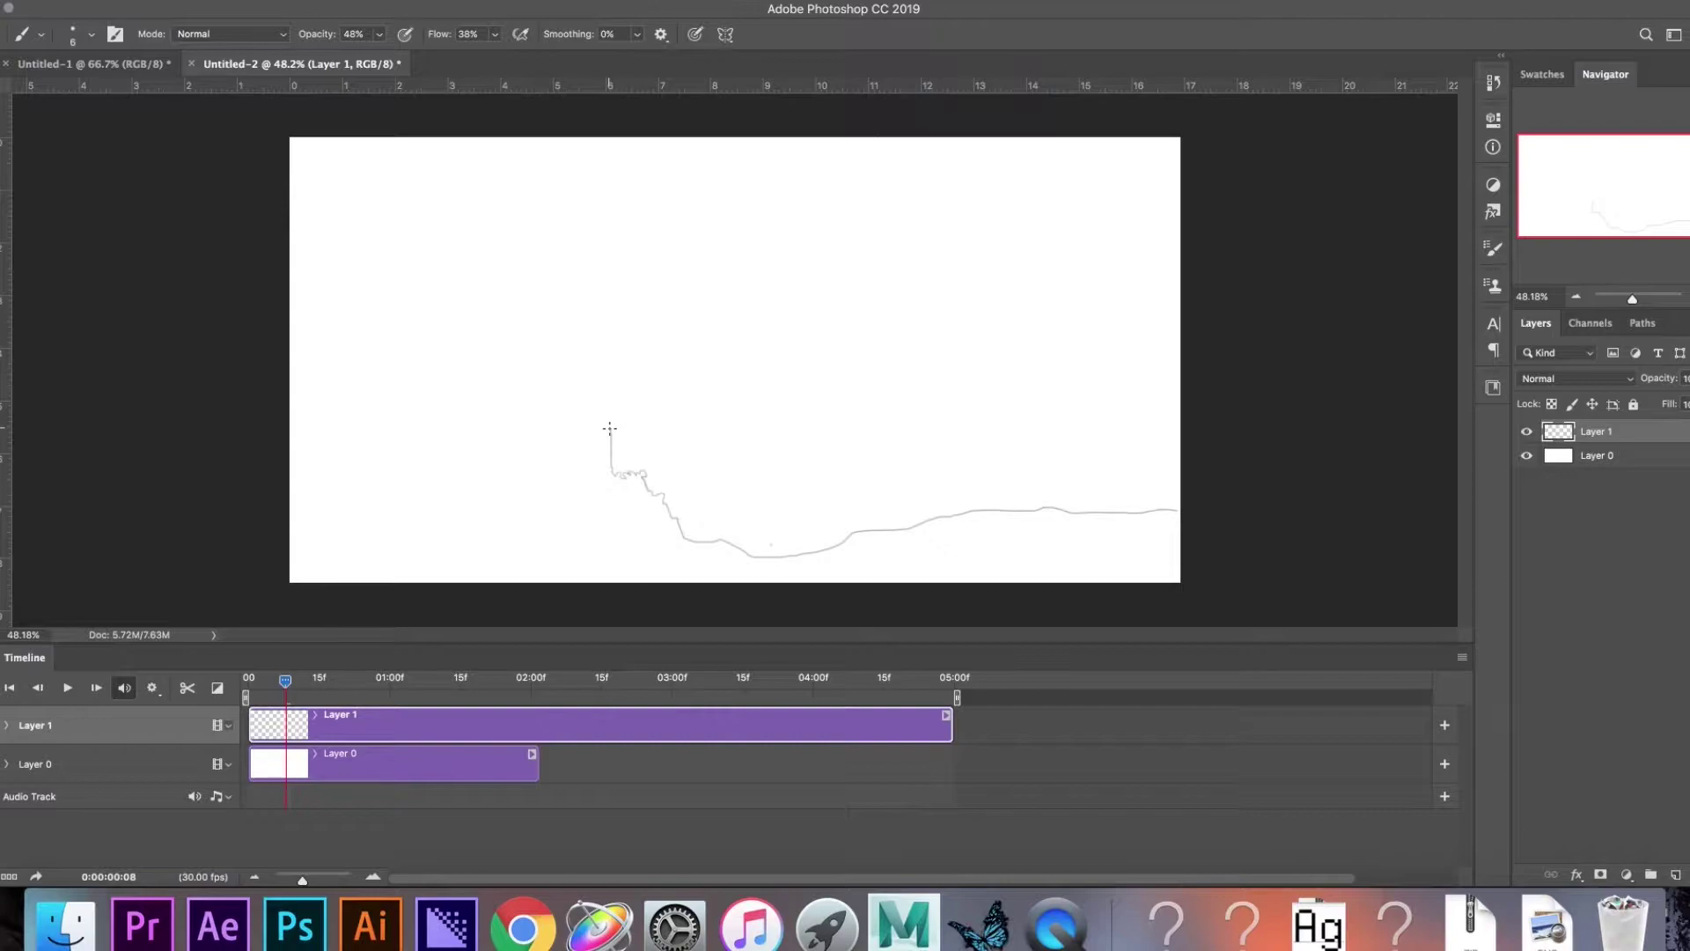
Sketch a castle with pointed towers and a landscape with two mountain peaks on Layer 1, undoing faulty strokes.
key("super+z")
mouse_move(606, 344)
left_mouse_down()
mouse_move(580, 274)
mouse_move(559, 341)
left_mouse_up()
key("super+z")
left_click_drag(560, 340, 564, 302)
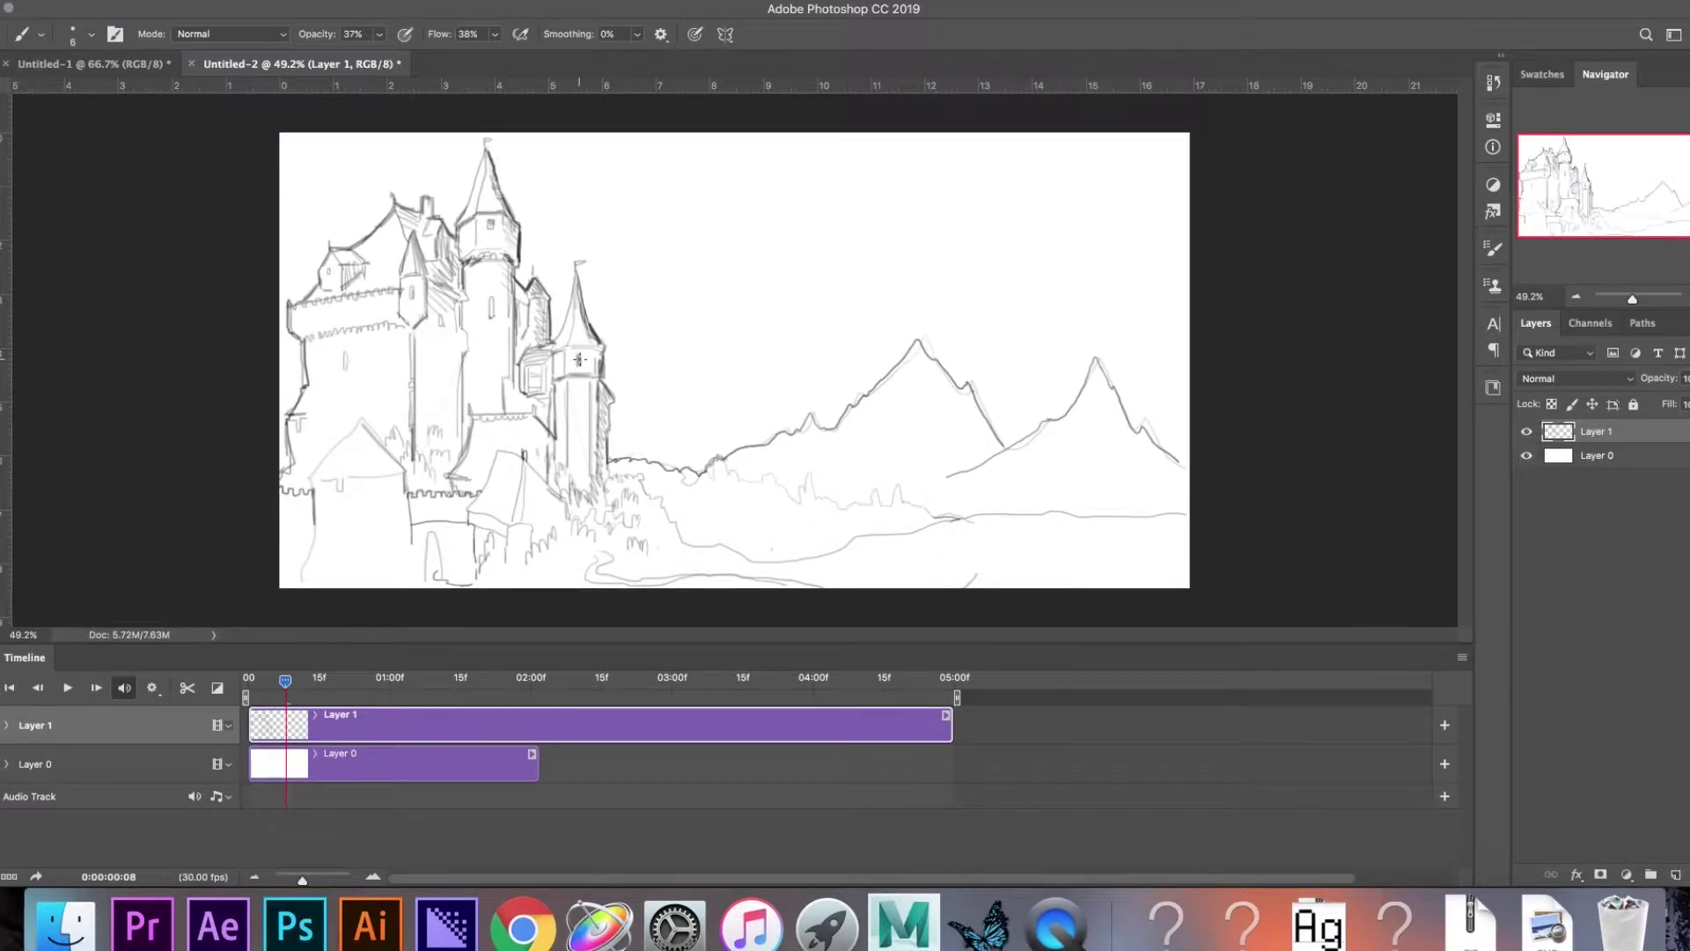
mouse_move(464, 346)
left_mouse_down()
mouse_move(455, 410)
mouse_move(418, 444)
mouse_move(444, 471)
left_mouse_up()
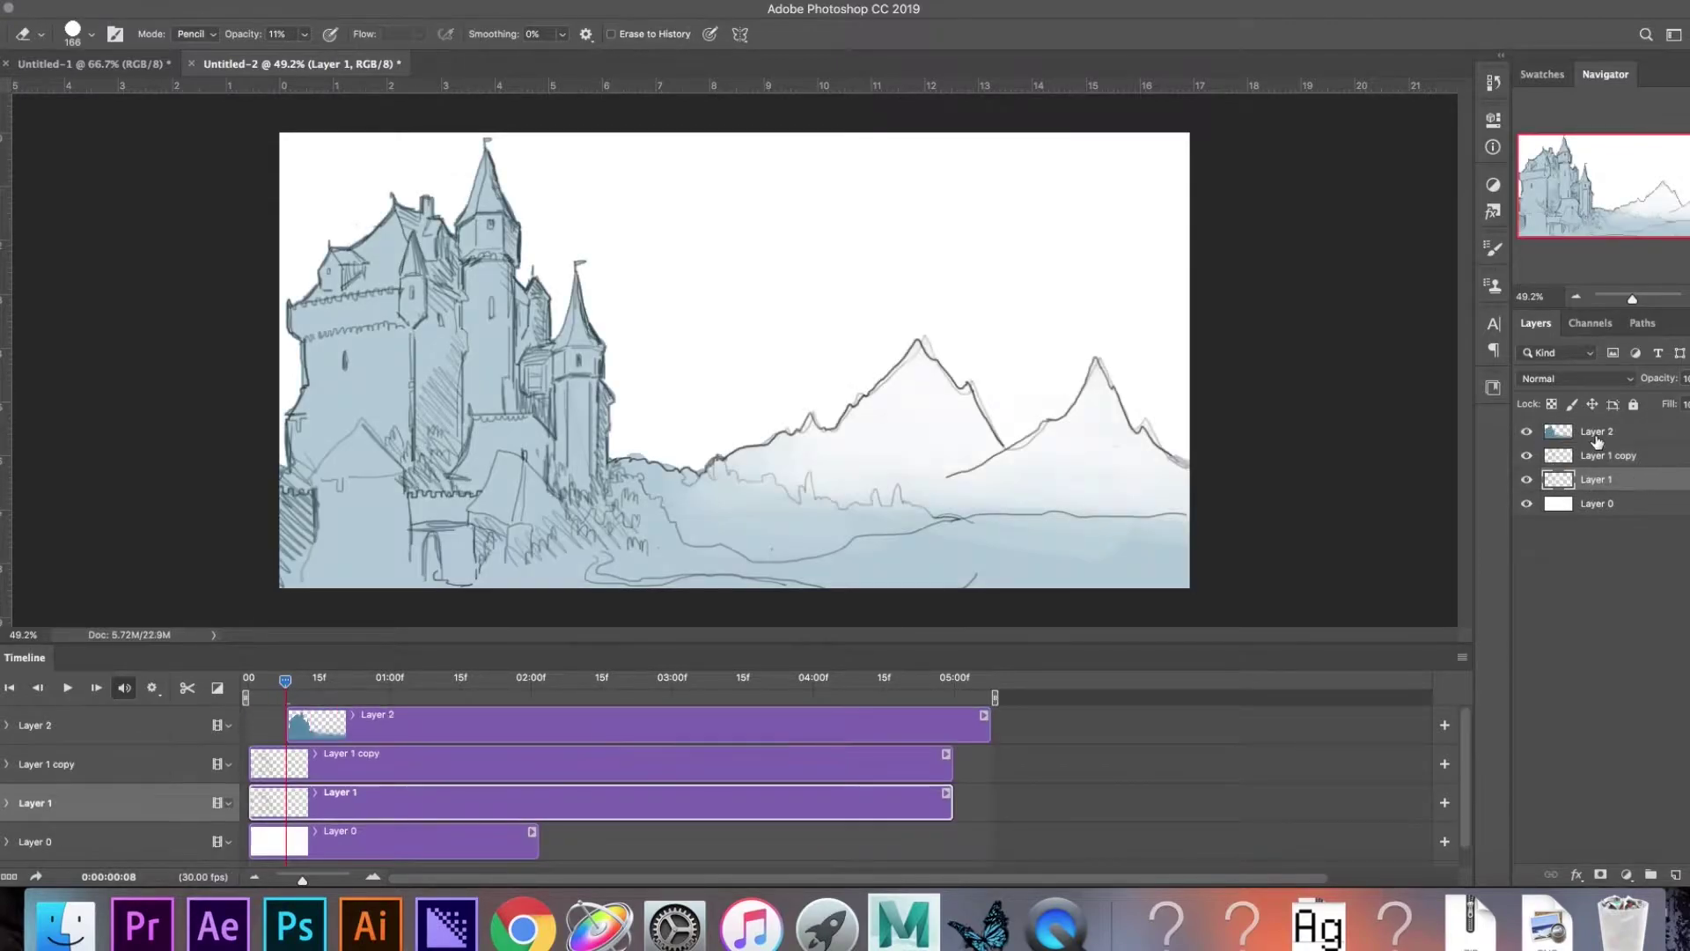
Merge Layer 1 and Layer 1 copy into a single layer.
left_click(1590, 457)
left_click(1593, 479)
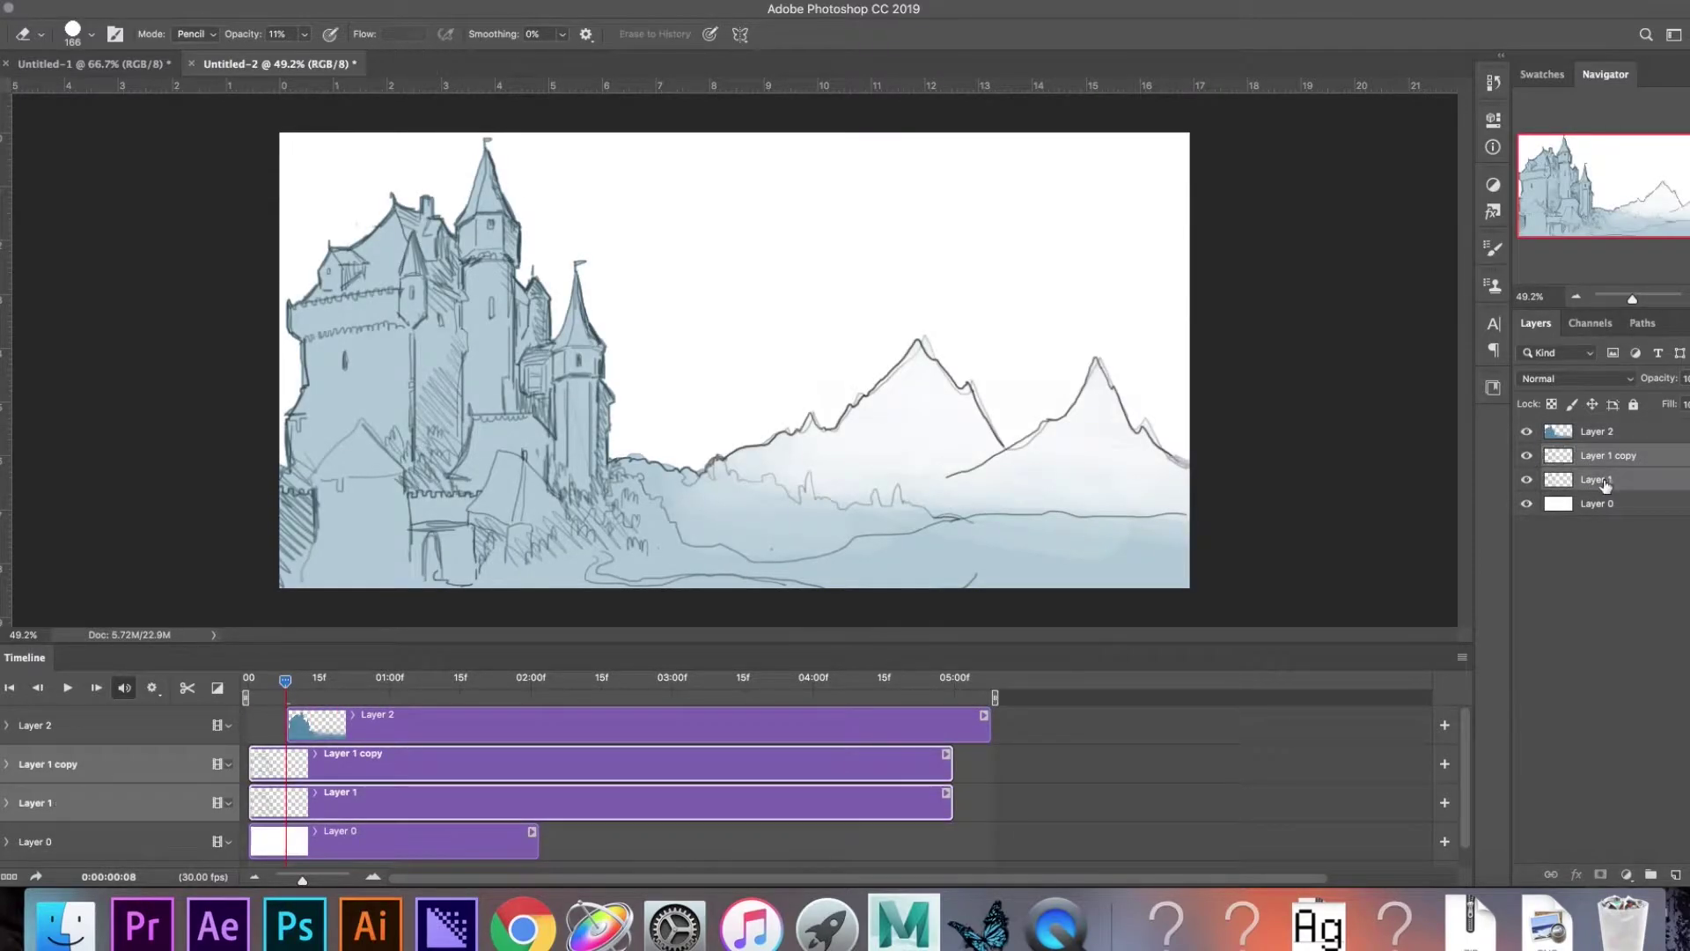
key("Delete")
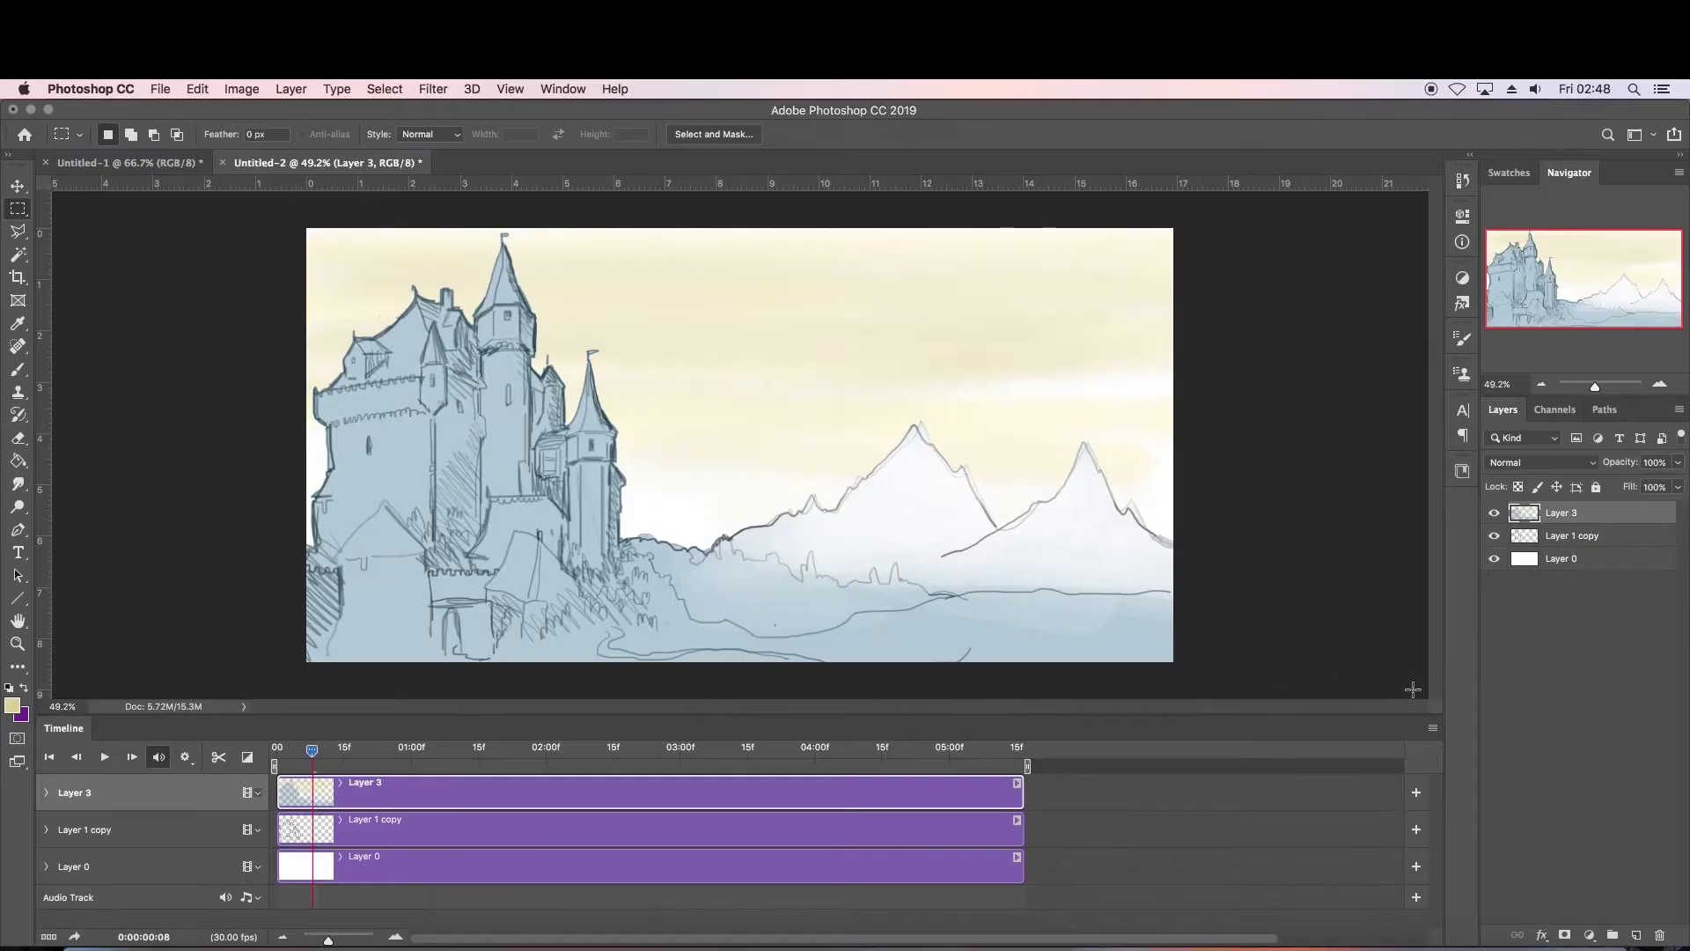
Set the timeline frame rate to 12 fps.
left_click(1432, 727)
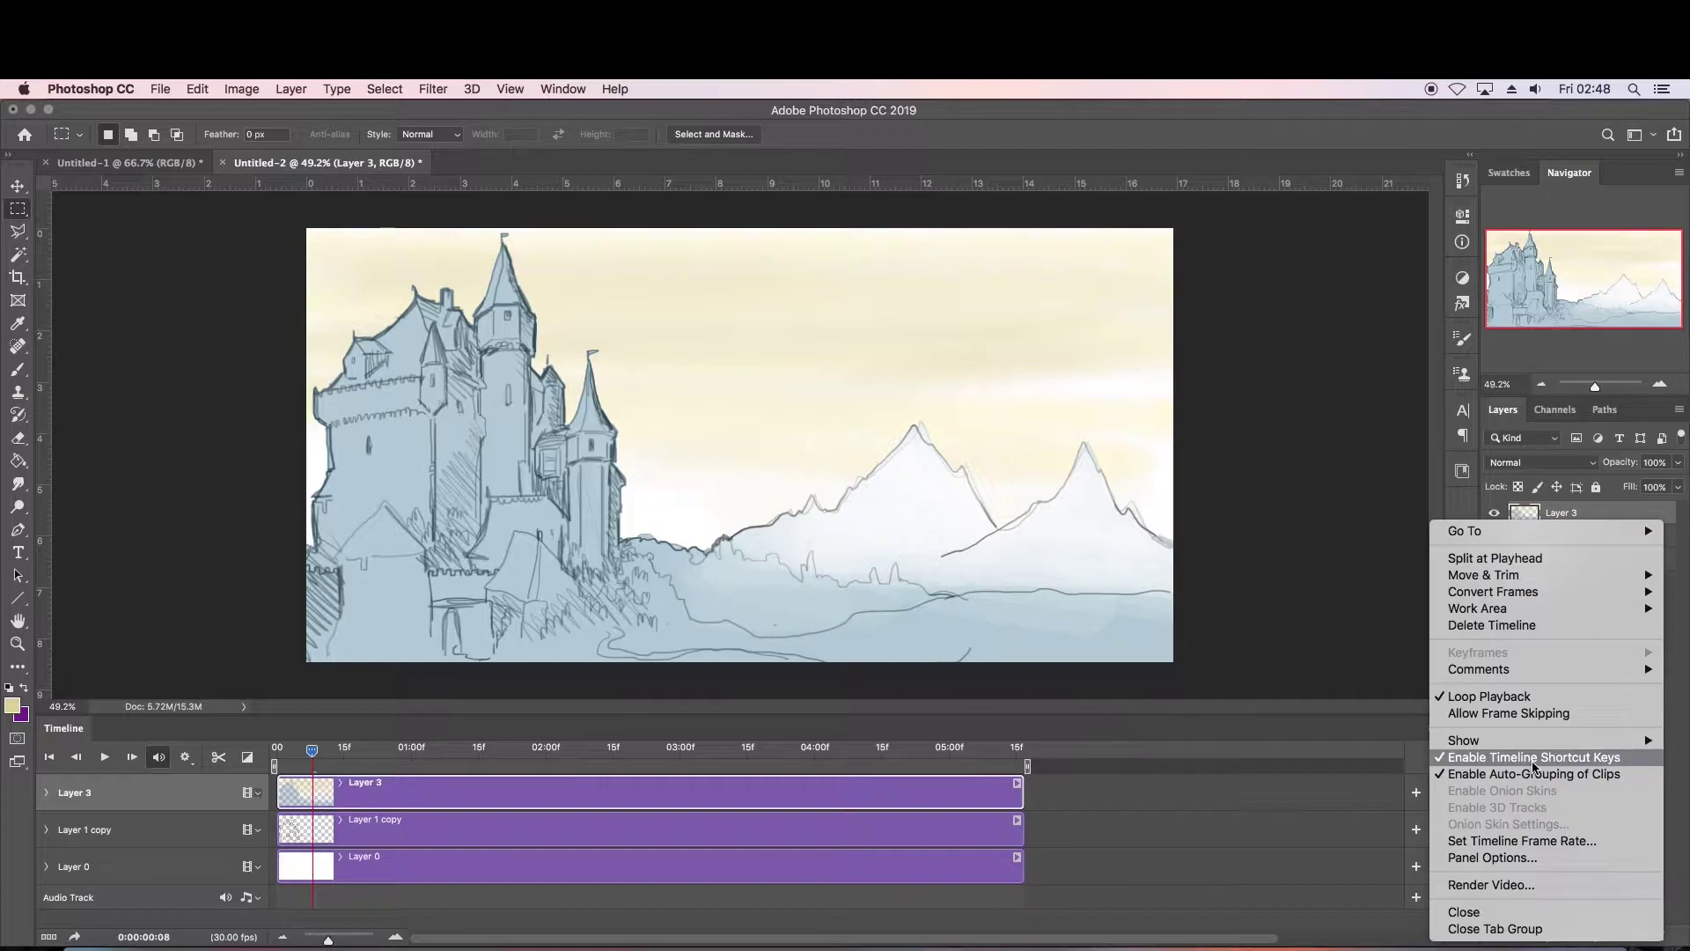
left_click(1489, 840)
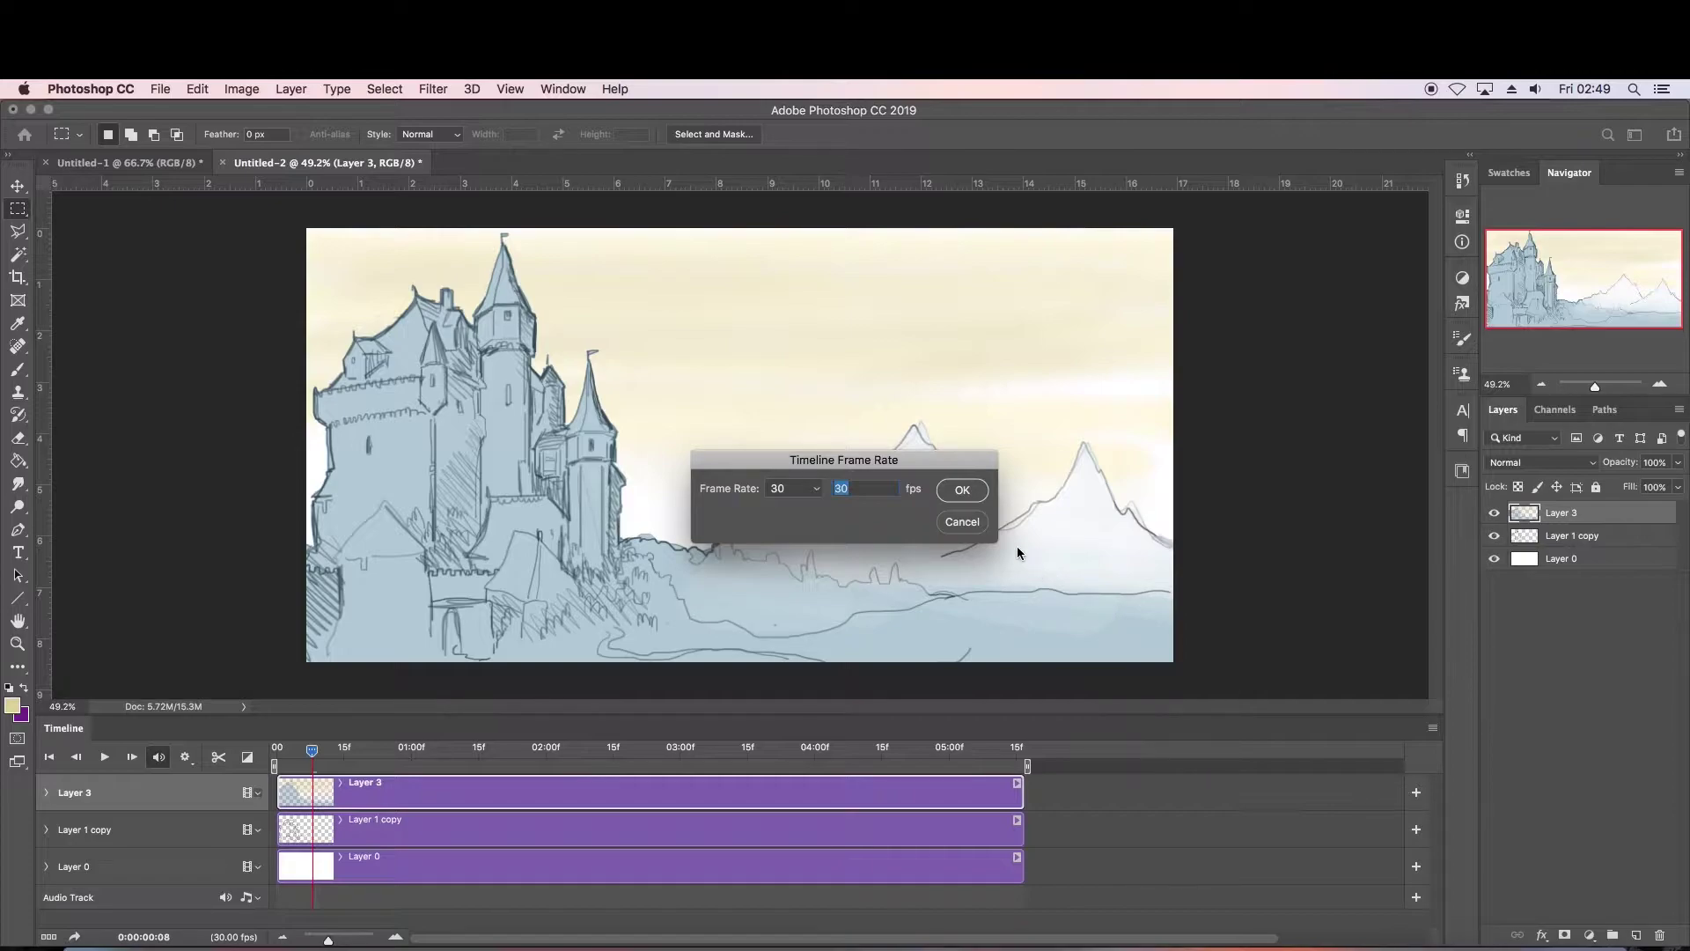
left_click(792, 489)
left_click(794, 382)
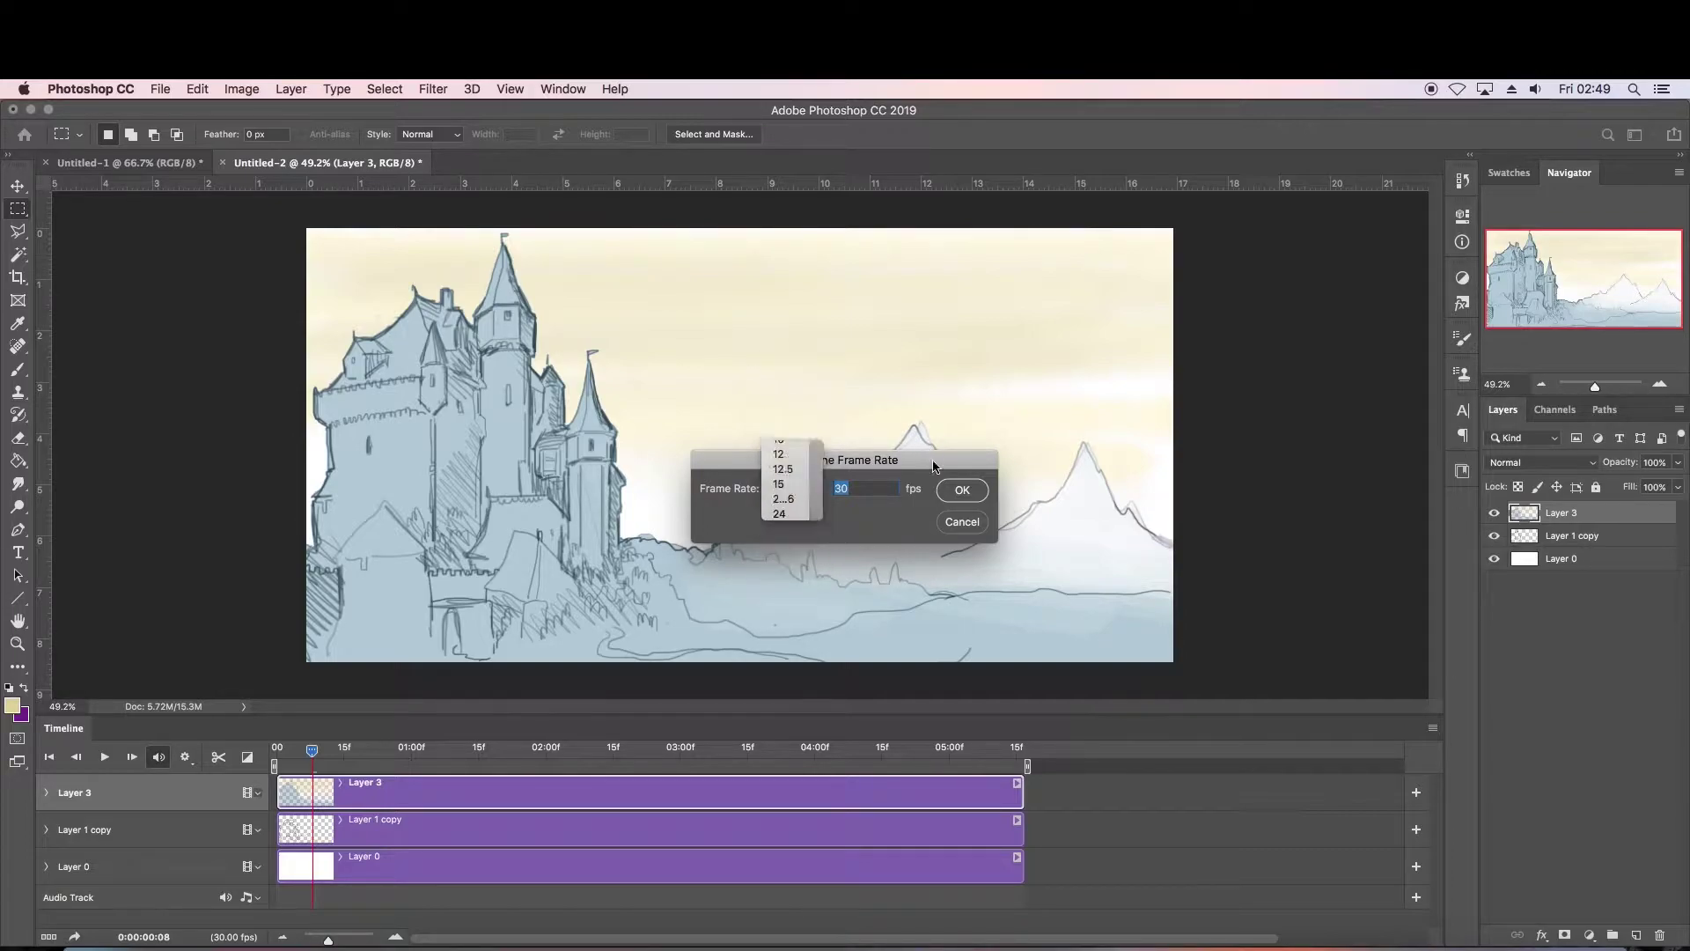
left_click(962, 490)
Shorten the Layer 3, Layer 1 copy and Layer 0 clips to a matching length of just under two seconds.
left_click_drag(1101, 792, 556, 792)
left_click_drag(1100, 829, 543, 810)
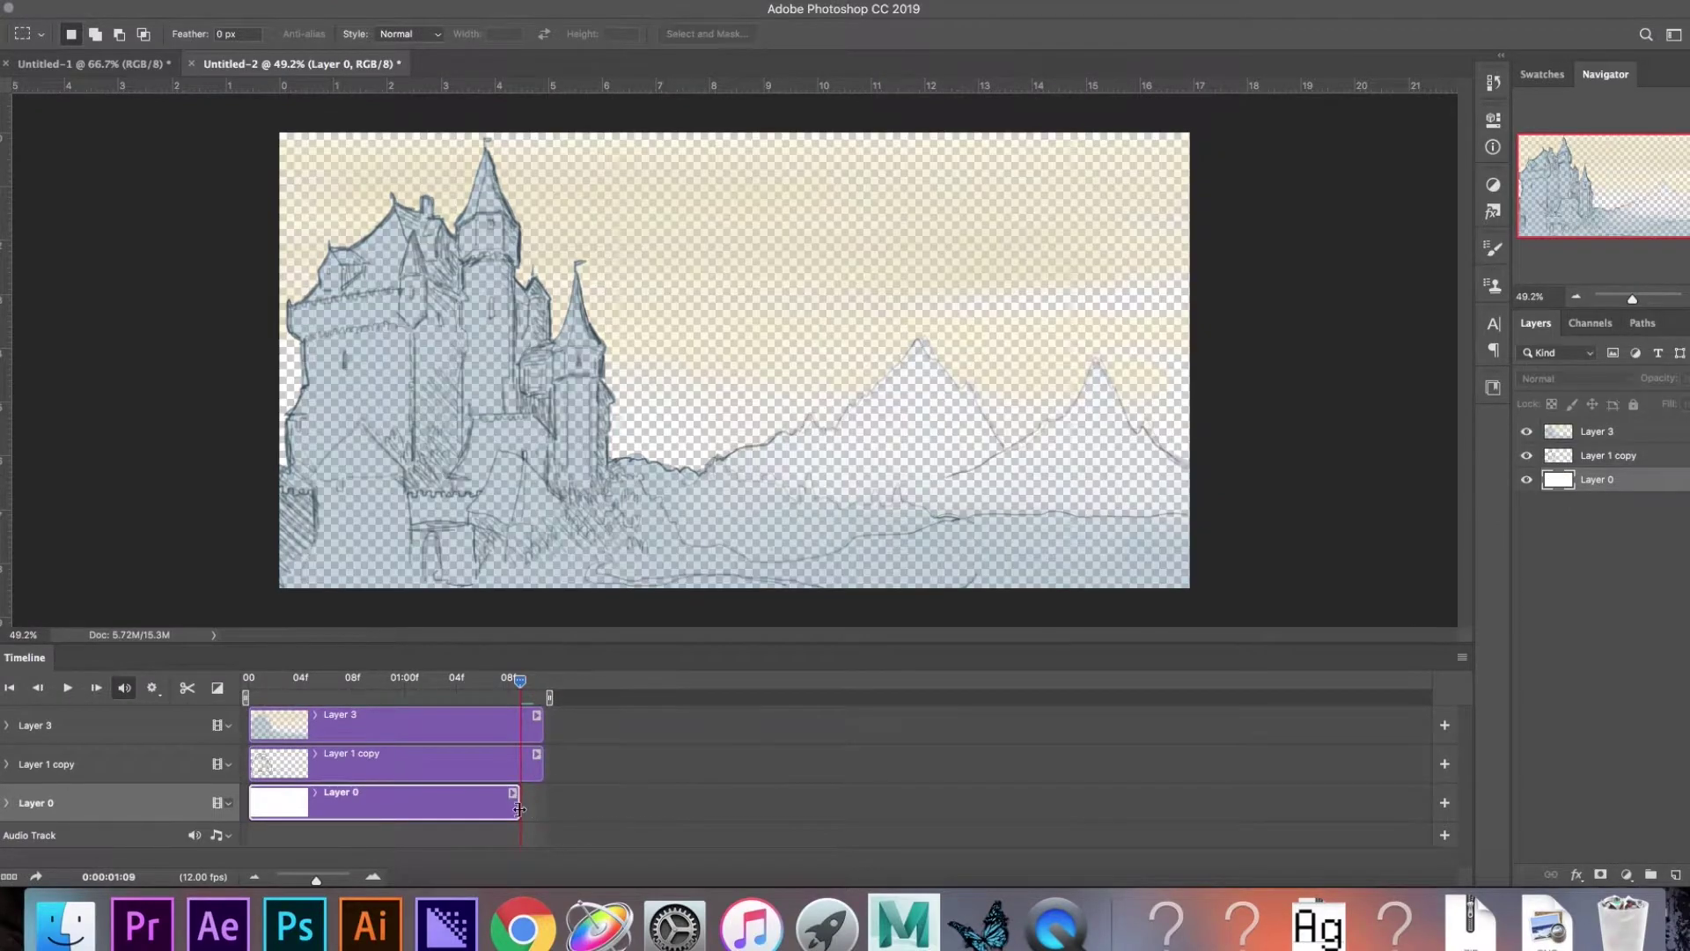
left_click_drag(316, 880, 336, 881)
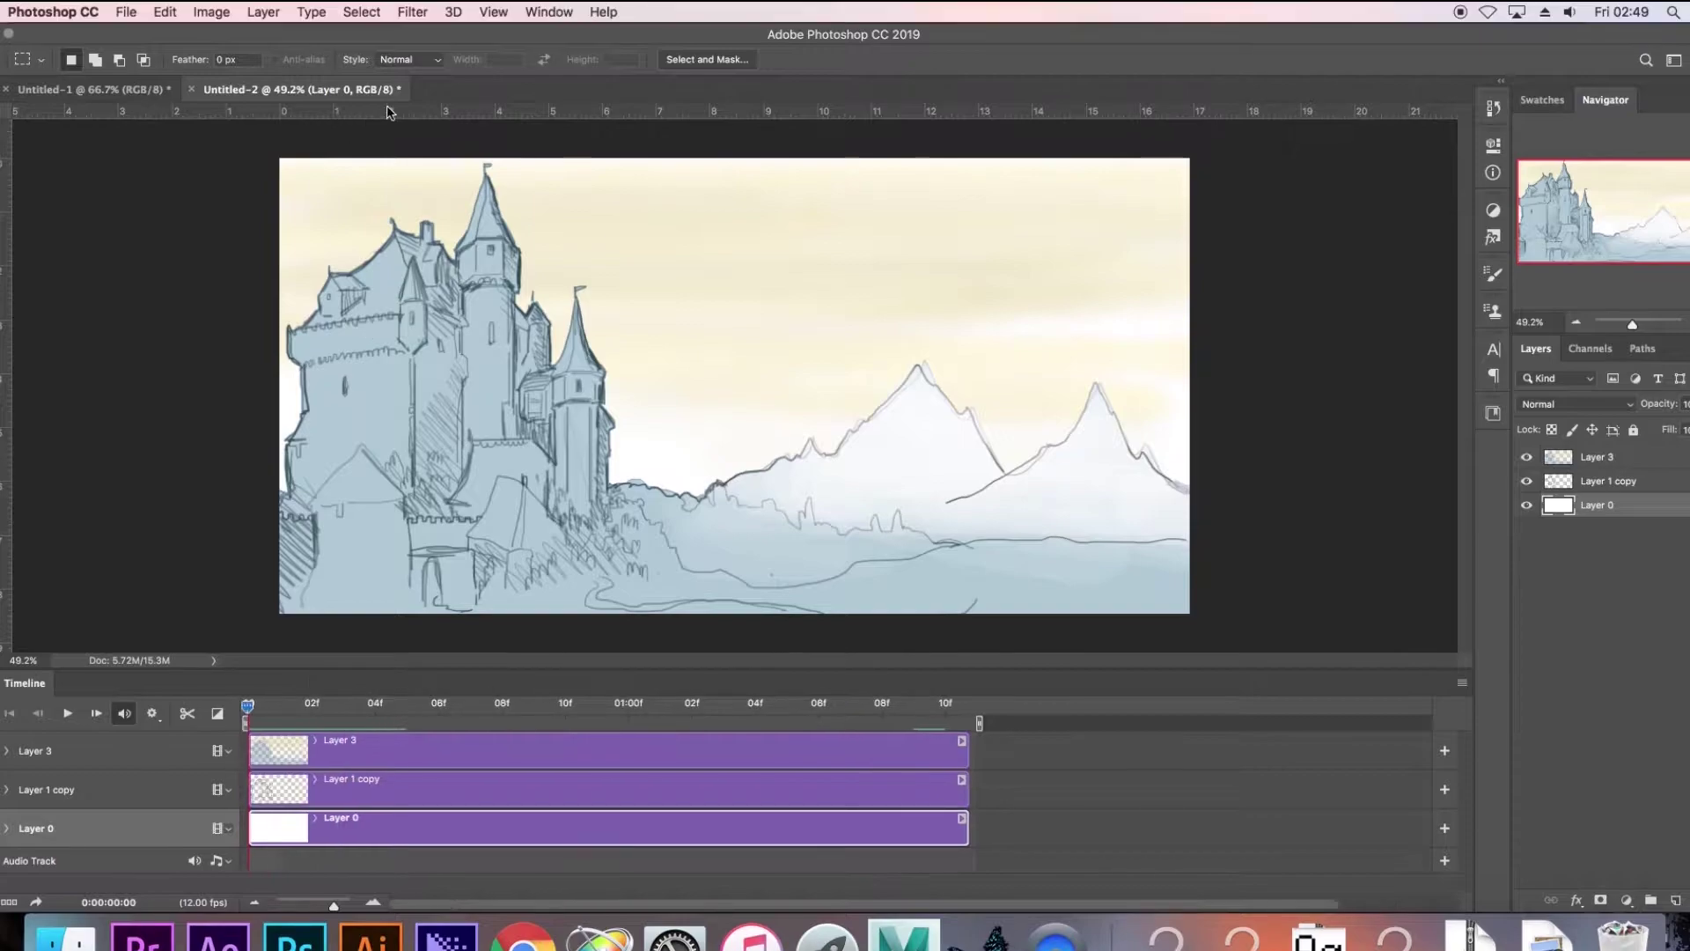
Add a new blank video layer directly above Layer 0.
left_click(212, 11)
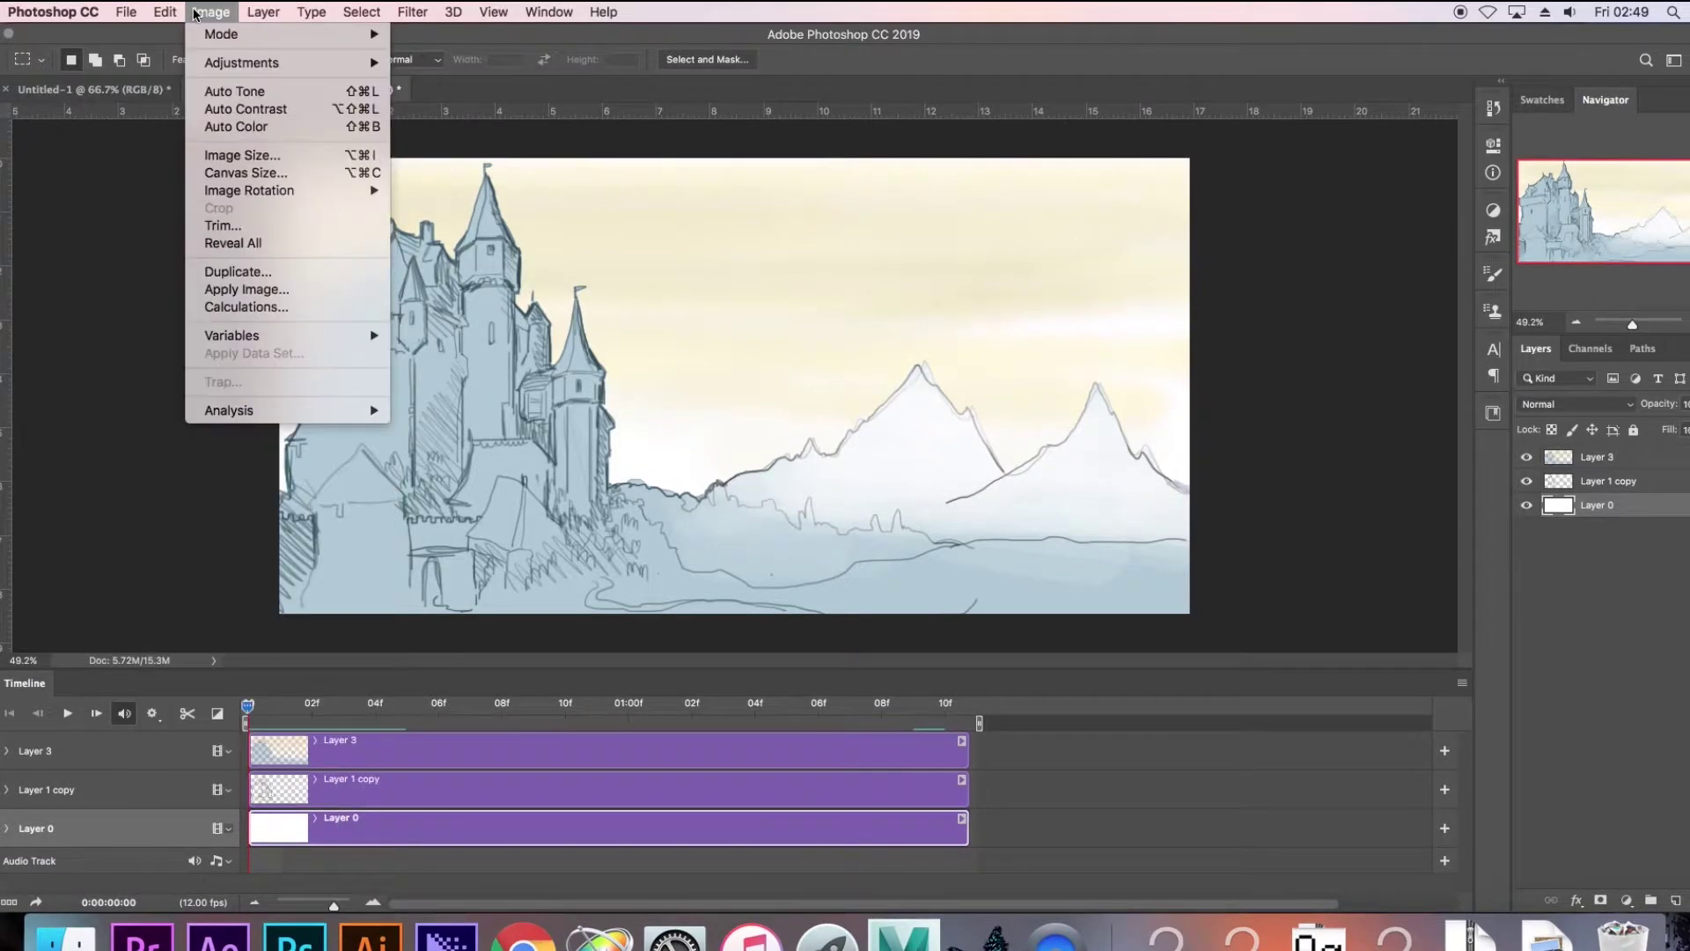
mouse_move(263, 12)
mouse_move(323, 388)
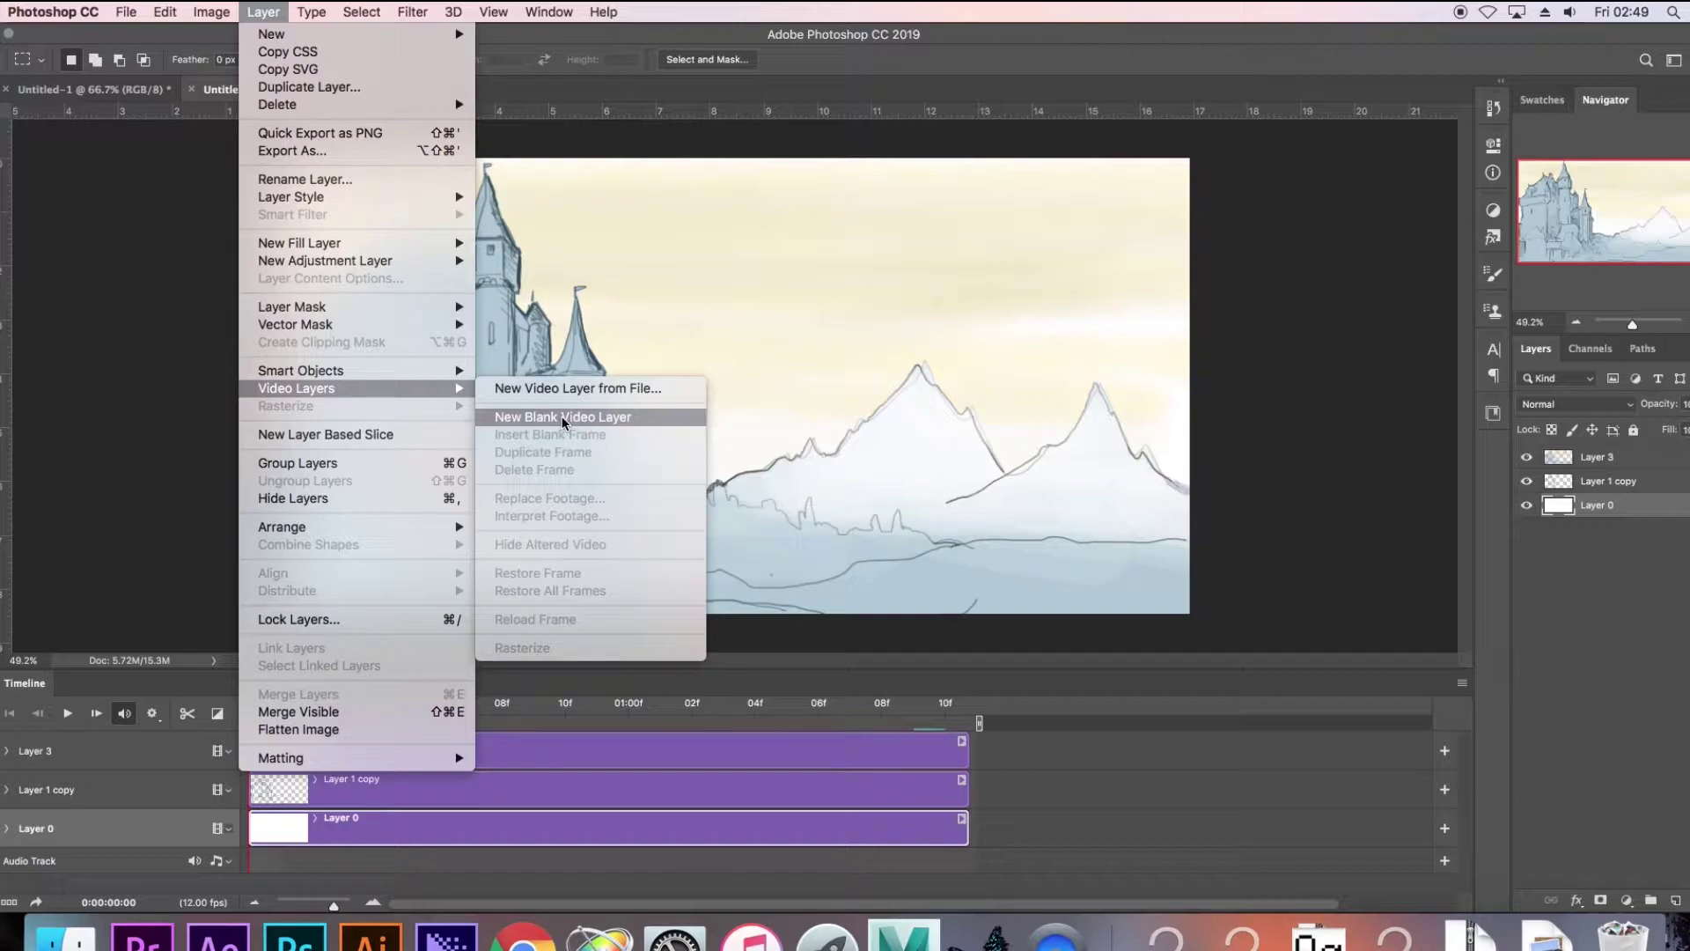
left_click(564, 420)
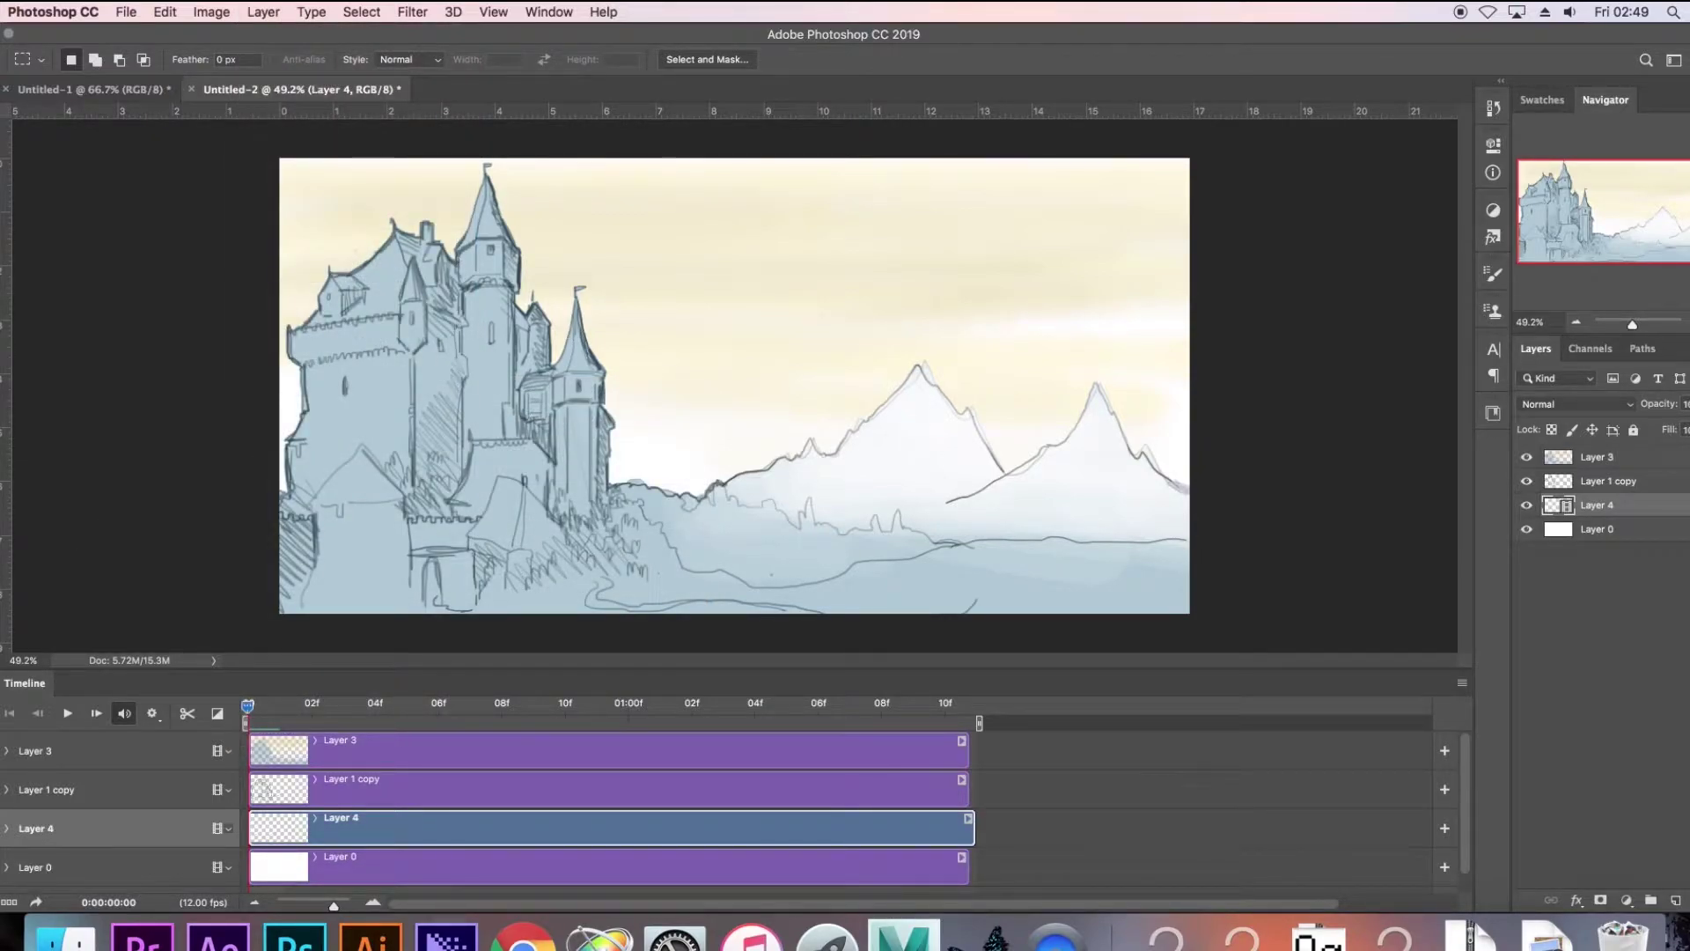
Brush black test scribbles in the sky on the first two frames of Layer 4 and flip between them.
left_click(1, 616)
left_click(179, 440)
left_click(454, 203)
key("b")
mouse_move(1092, 285)
left_mouse_down()
mouse_move(1068, 240)
mouse_move(1056, 271)
mouse_move(1001, 275)
left_mouse_up()
key("Right")
key("Left")
key("Right")
key("Left")
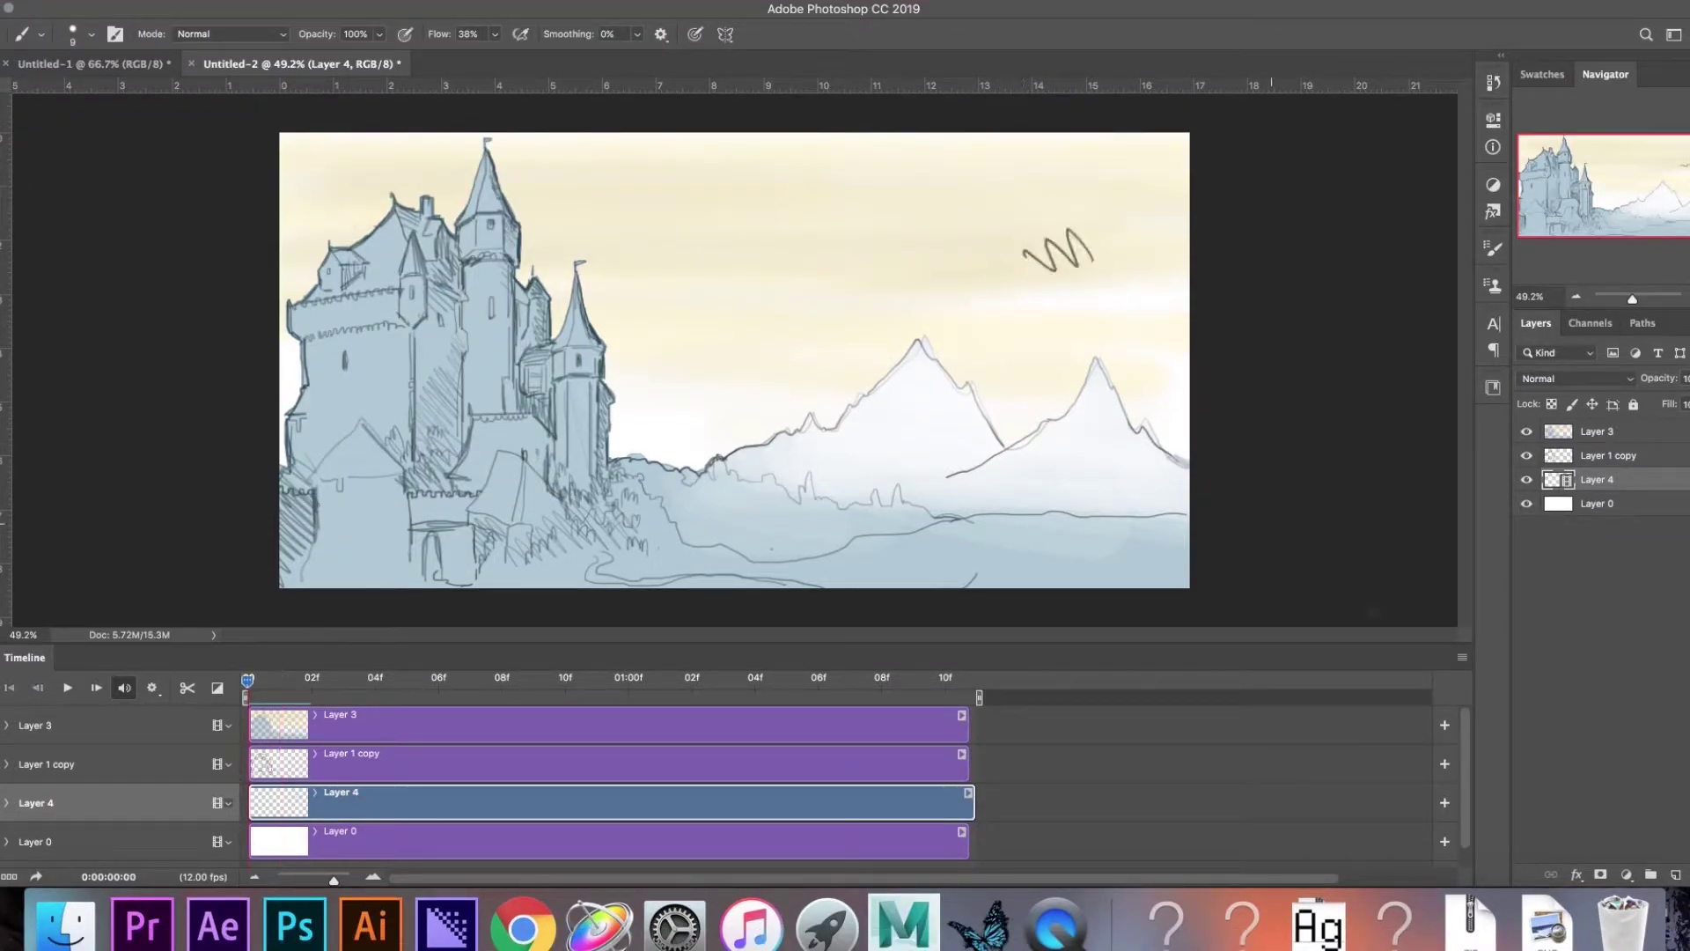
Enable onion skins for the timeline and step through the first frames to compare the scribbles.
left_click(1462, 657)
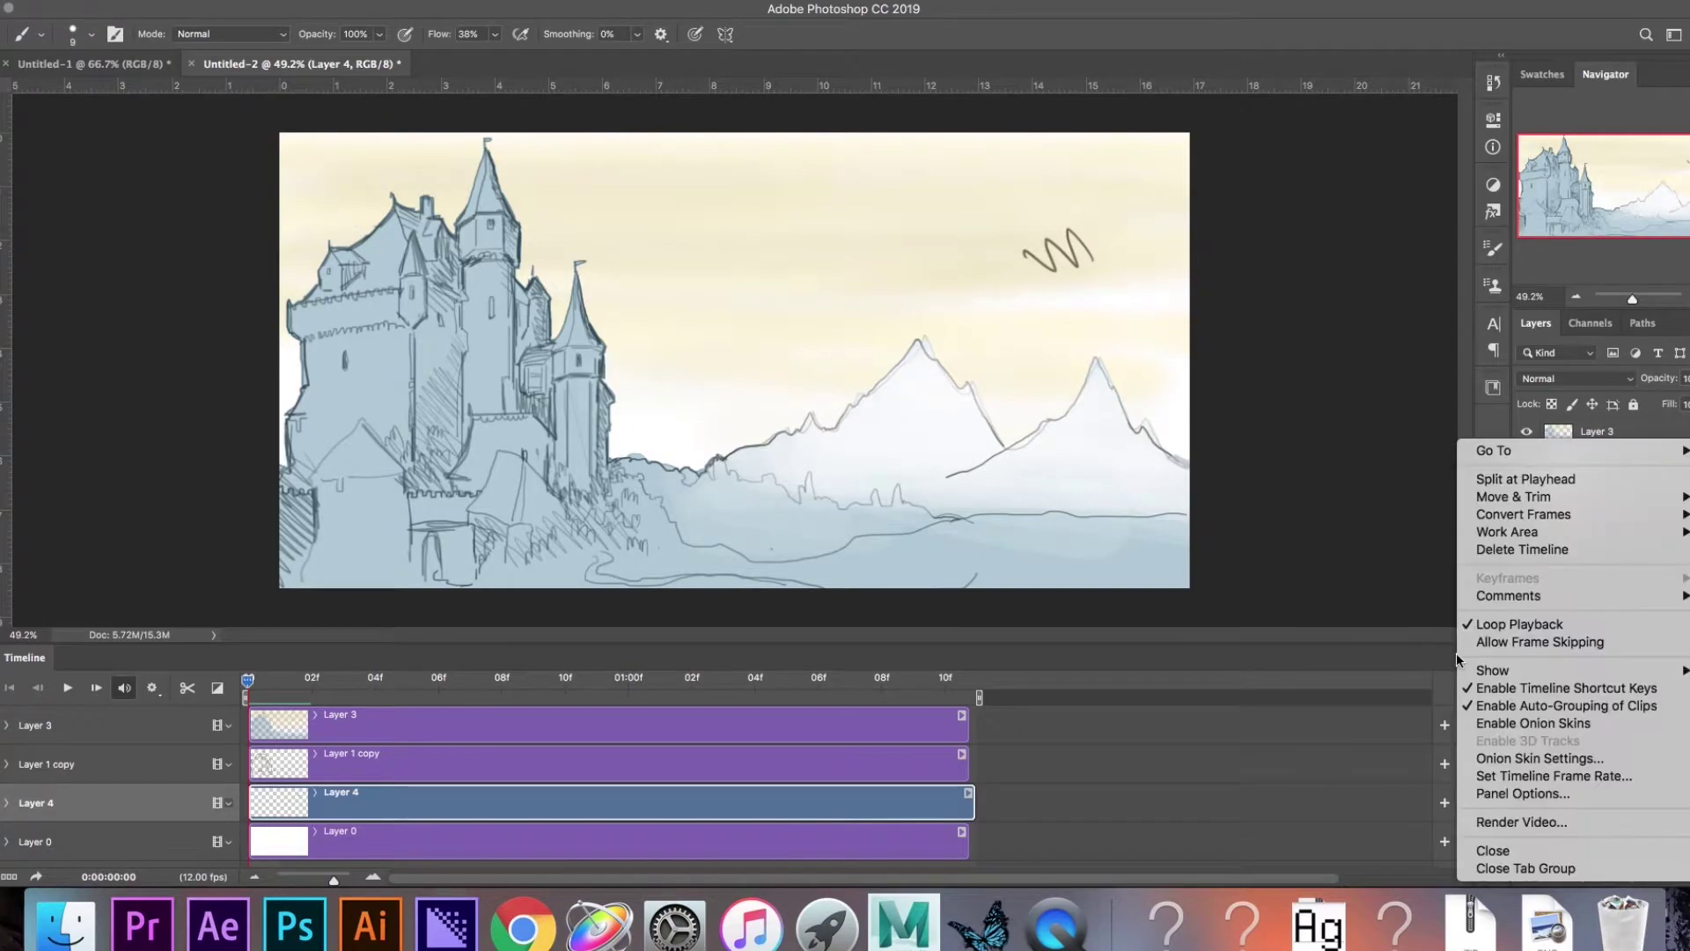
left_click(1487, 723)
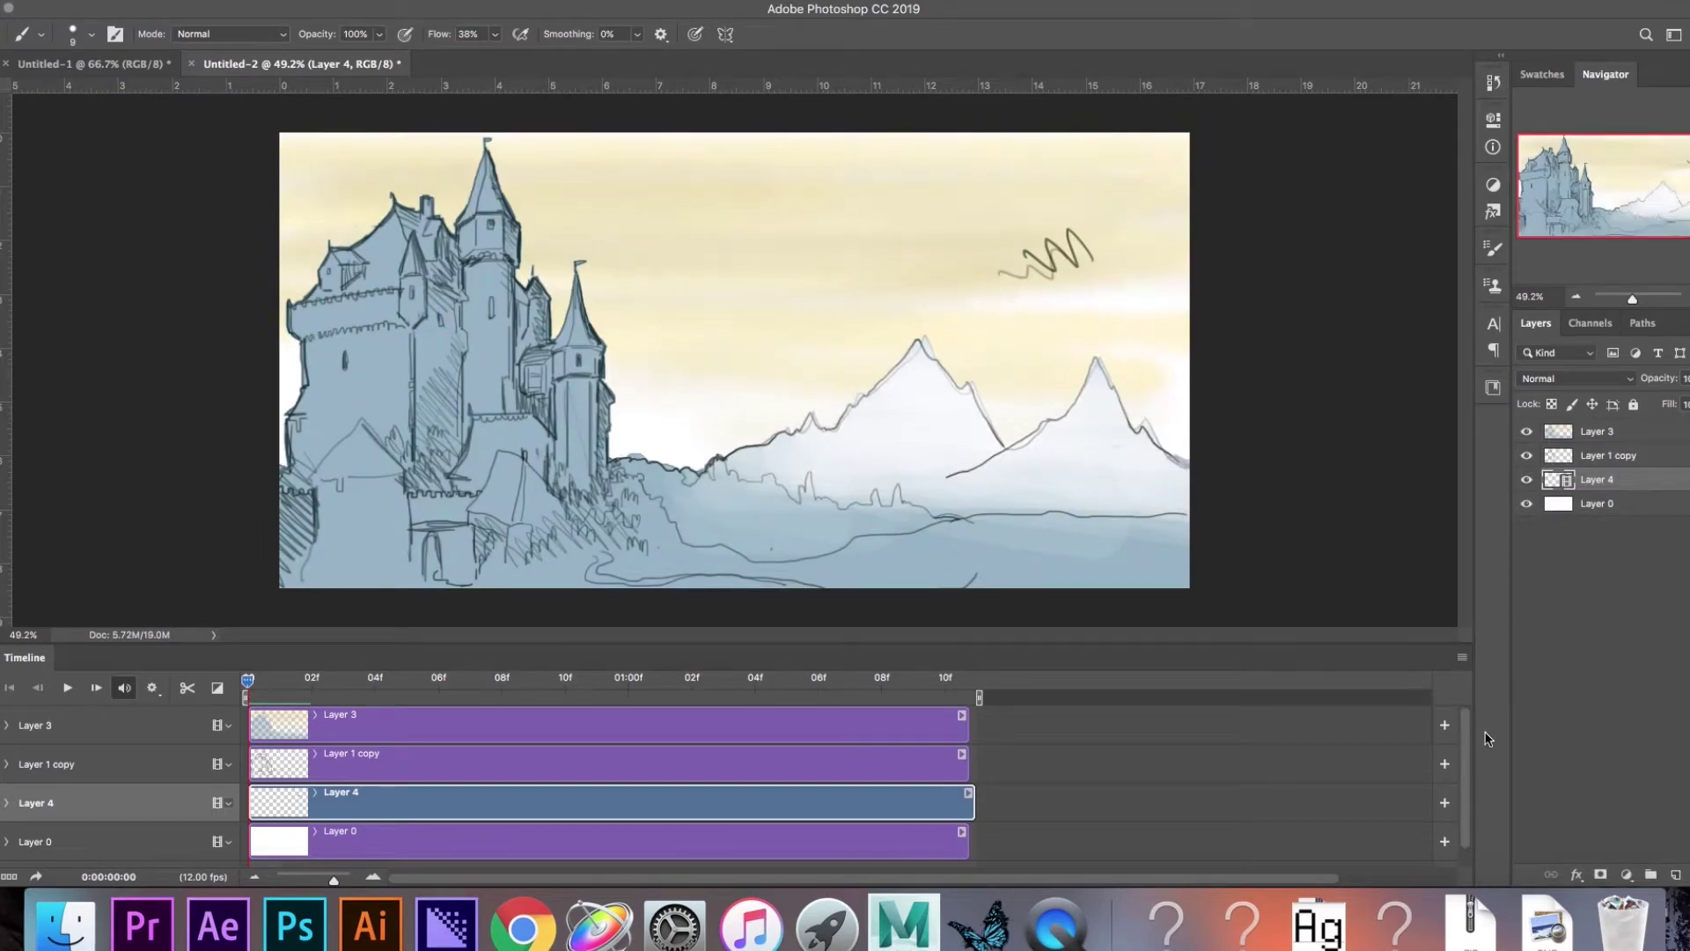
key("Right")
key("Right")
key("Right")
key("Left")
key("Left")
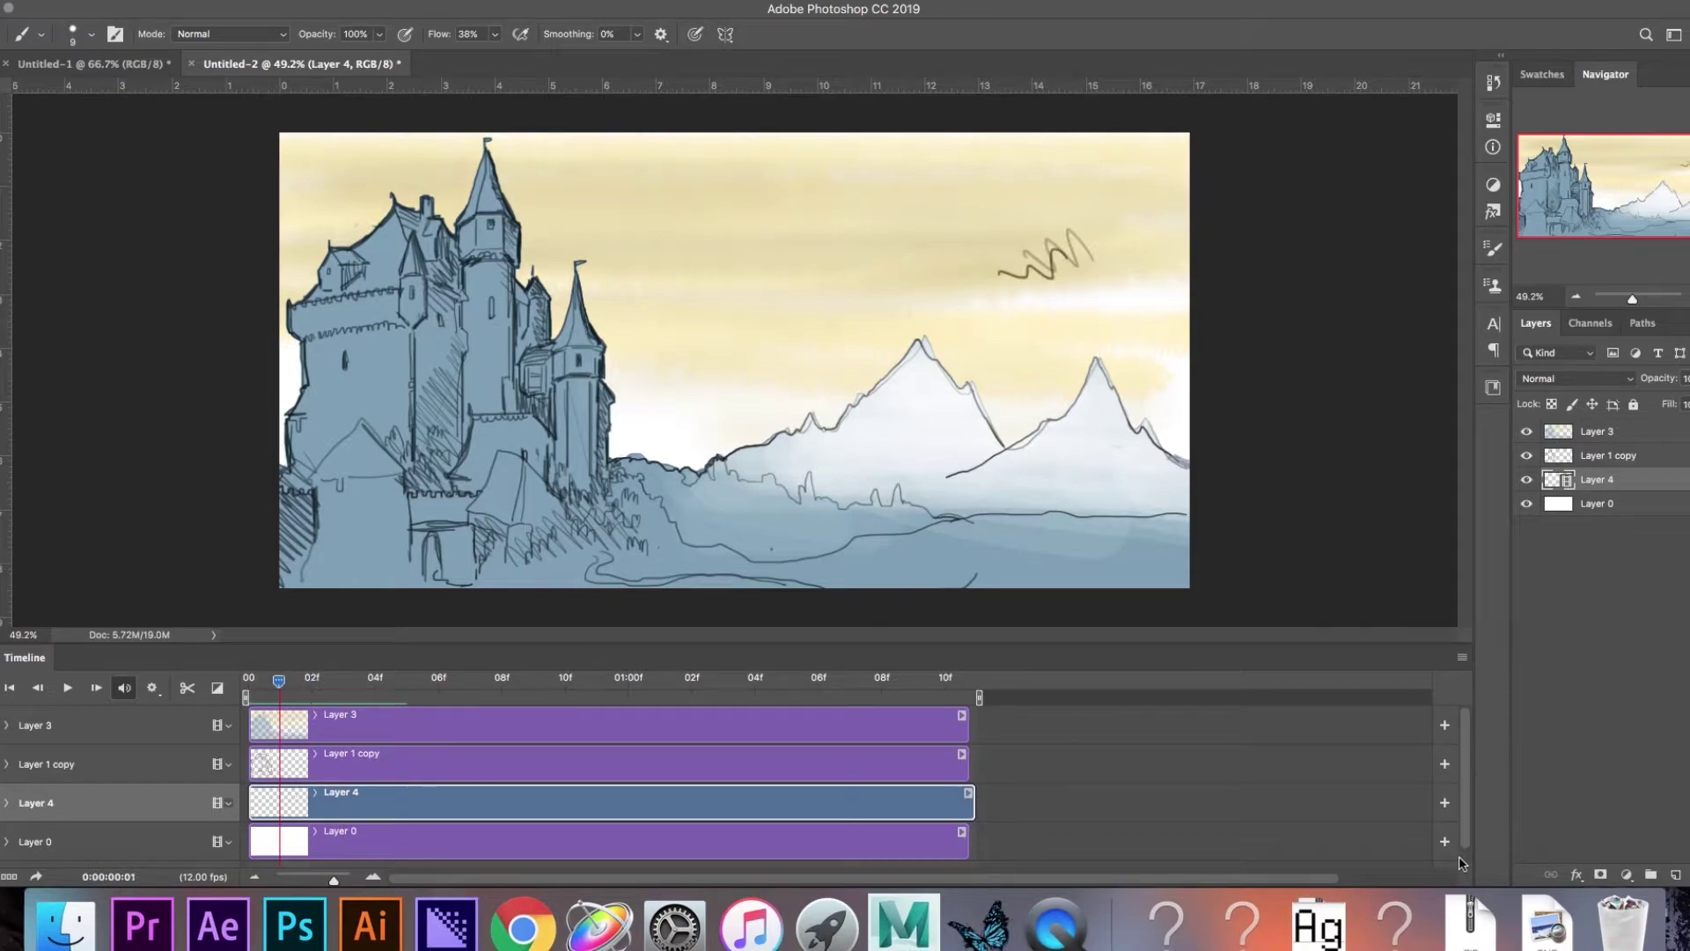
key("Left")
key("Right")
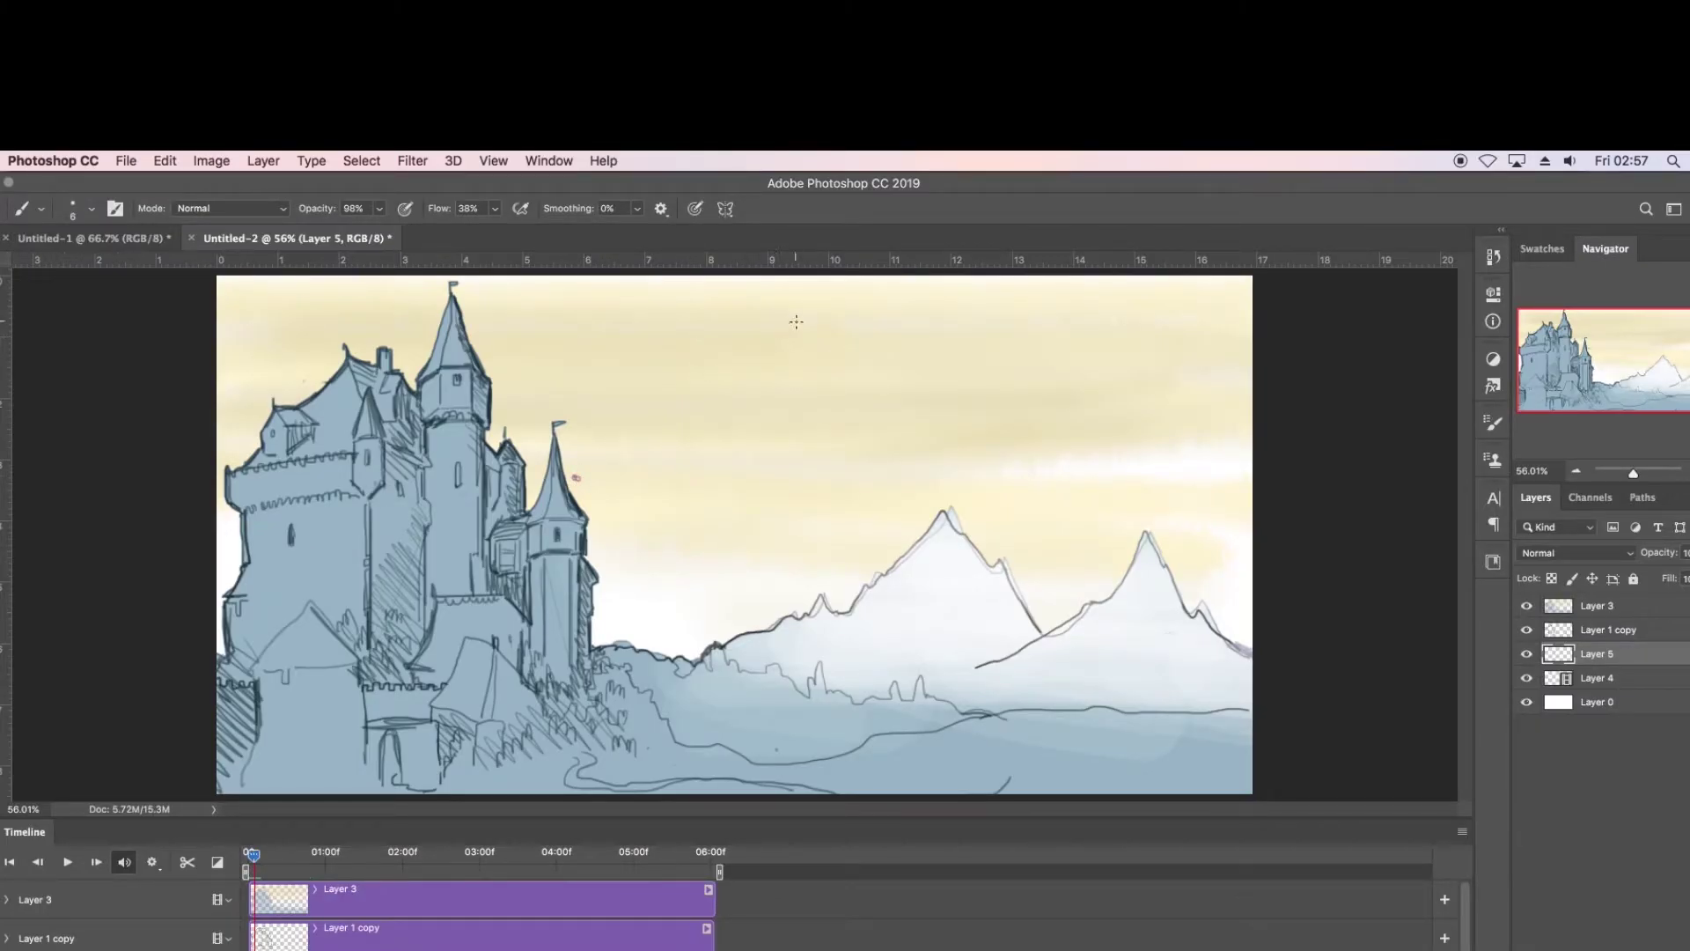
Draw a purple guide arc on Layer 5 from the right edge across the sky to the small tower, and lower the layer's opacity.
mouse_move(1287, 600)
left_mouse_down()
mouse_move(1065, 427)
mouse_move(893, 330)
mouse_move(799, 329)
mouse_move(517, 499)
left_mouse_up()
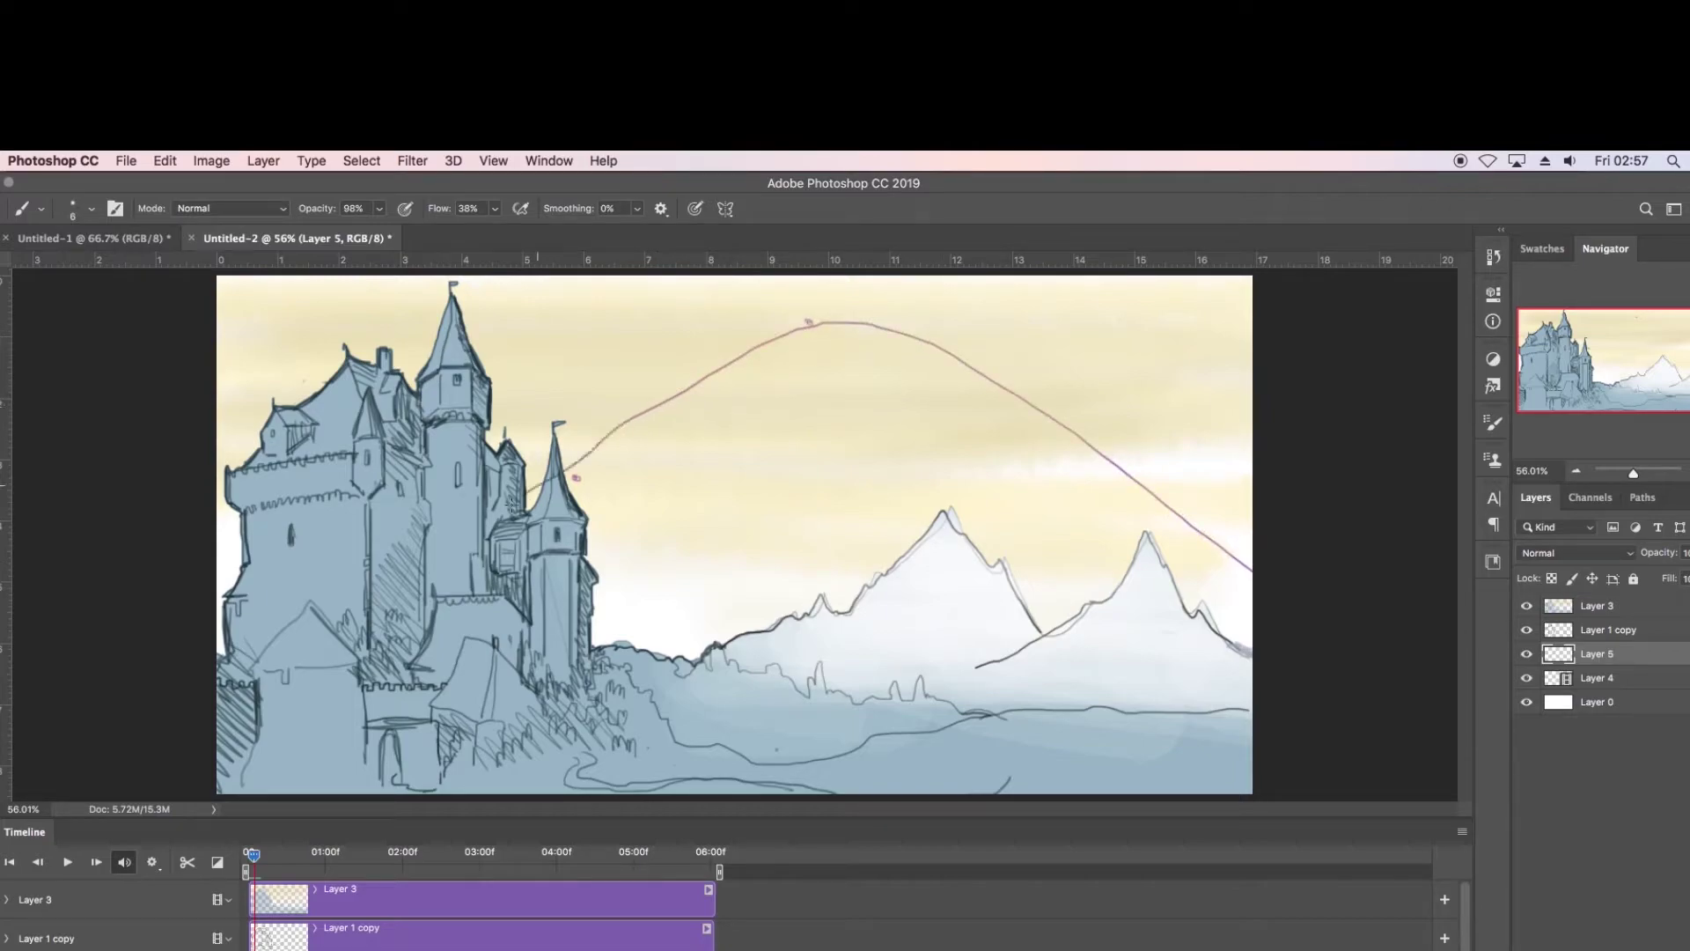
left_click(1688, 552)
left_click(1662, 585)
On Layer 4, draw a ball as a small circle frame by frame along the start of the arc, above the right-hand peak.
left_click(1580, 678)
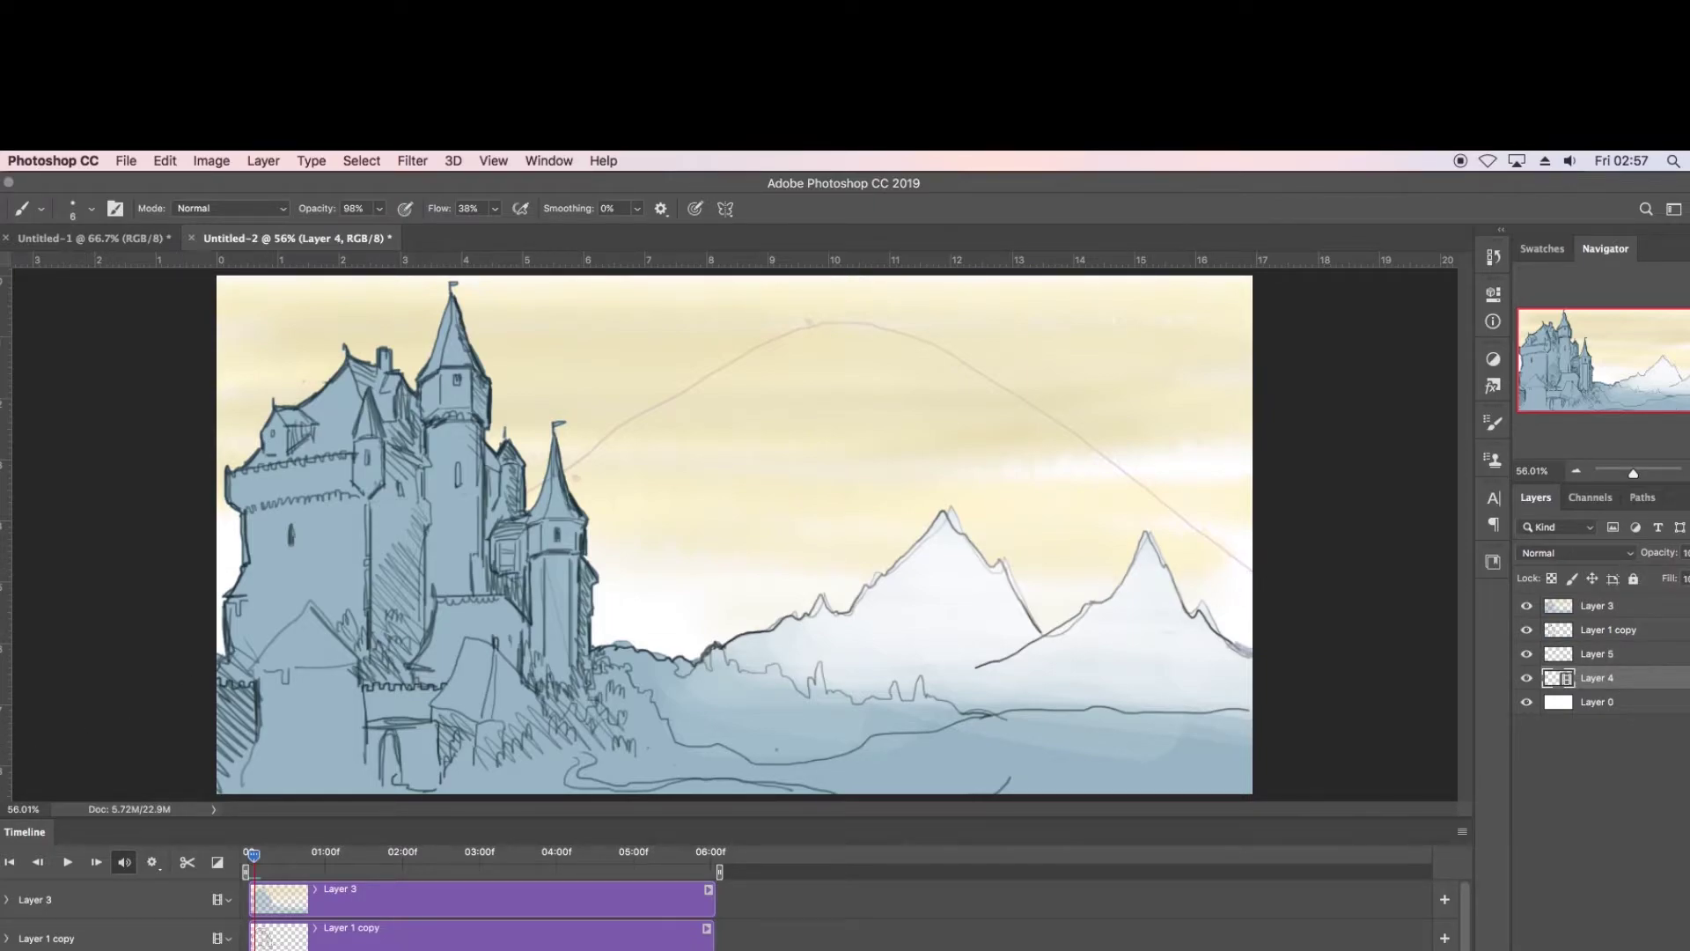
scroll(1237, 557, "up", 5)
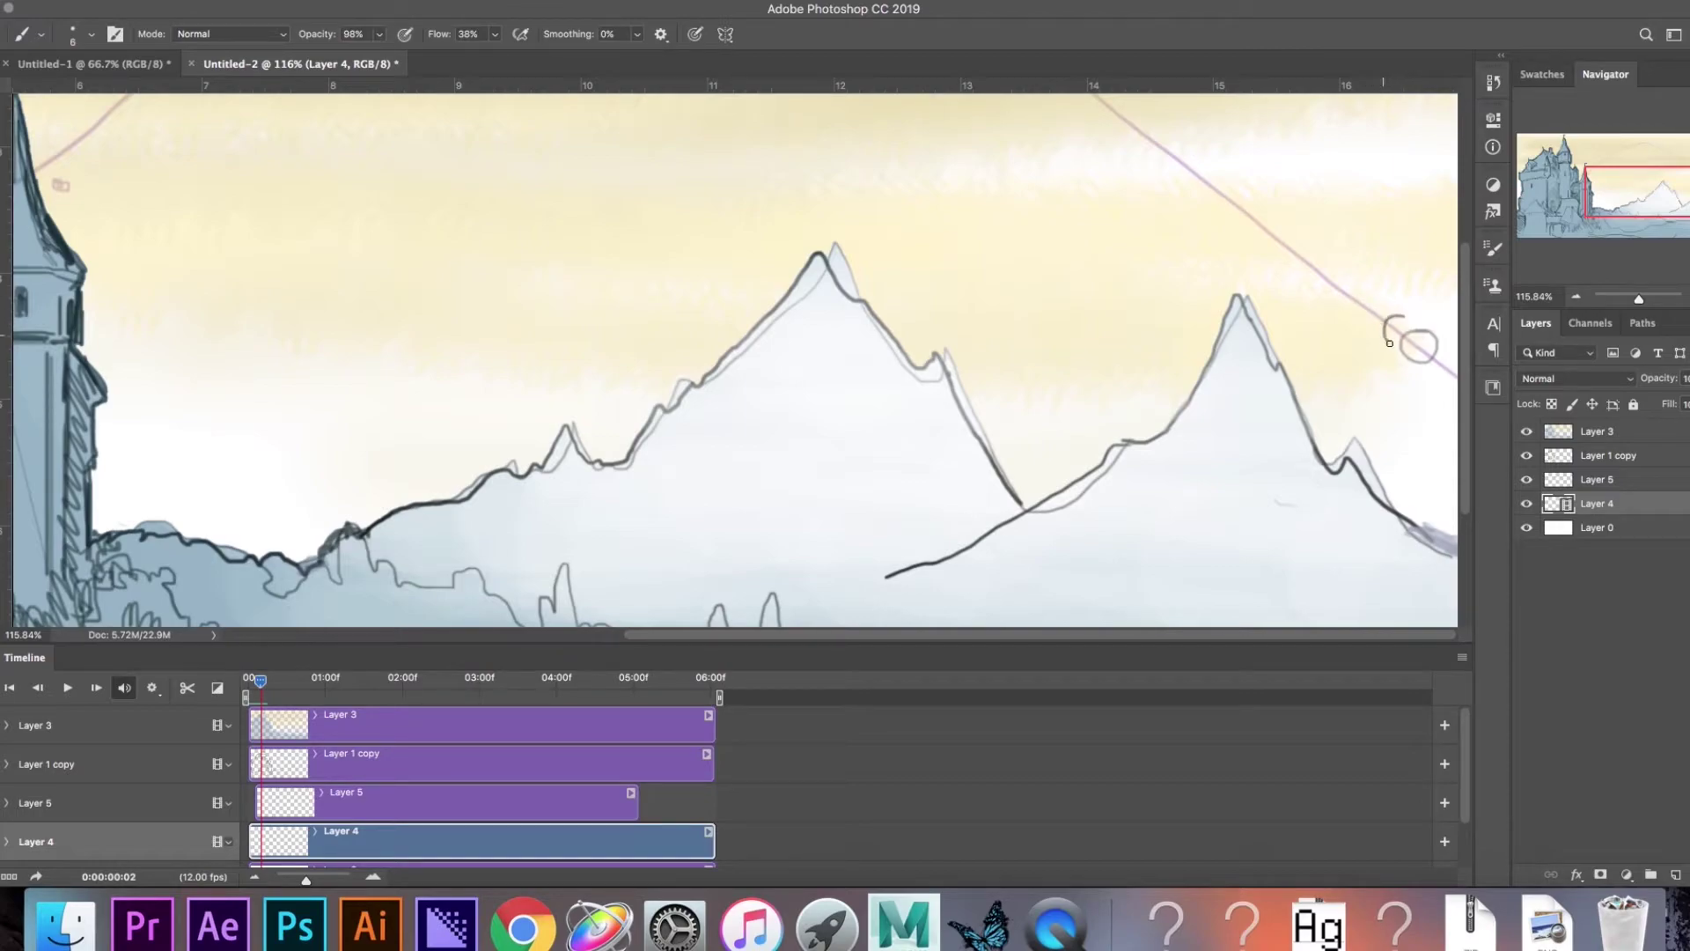
key("Right")
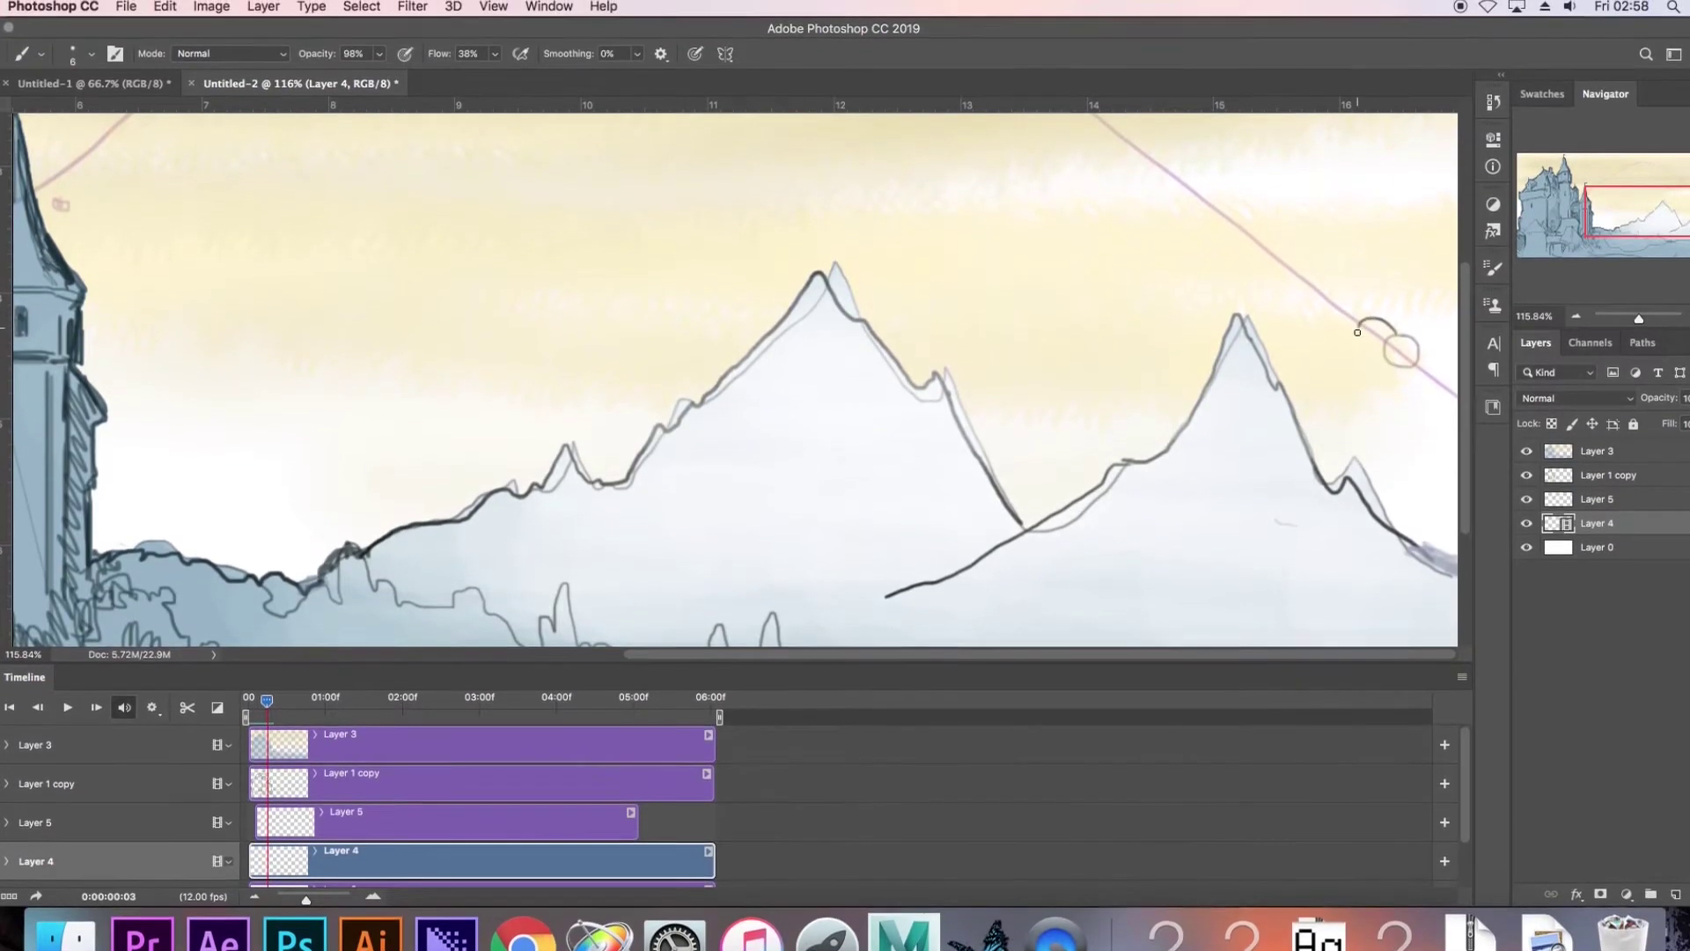
key("Right")
key("Right")
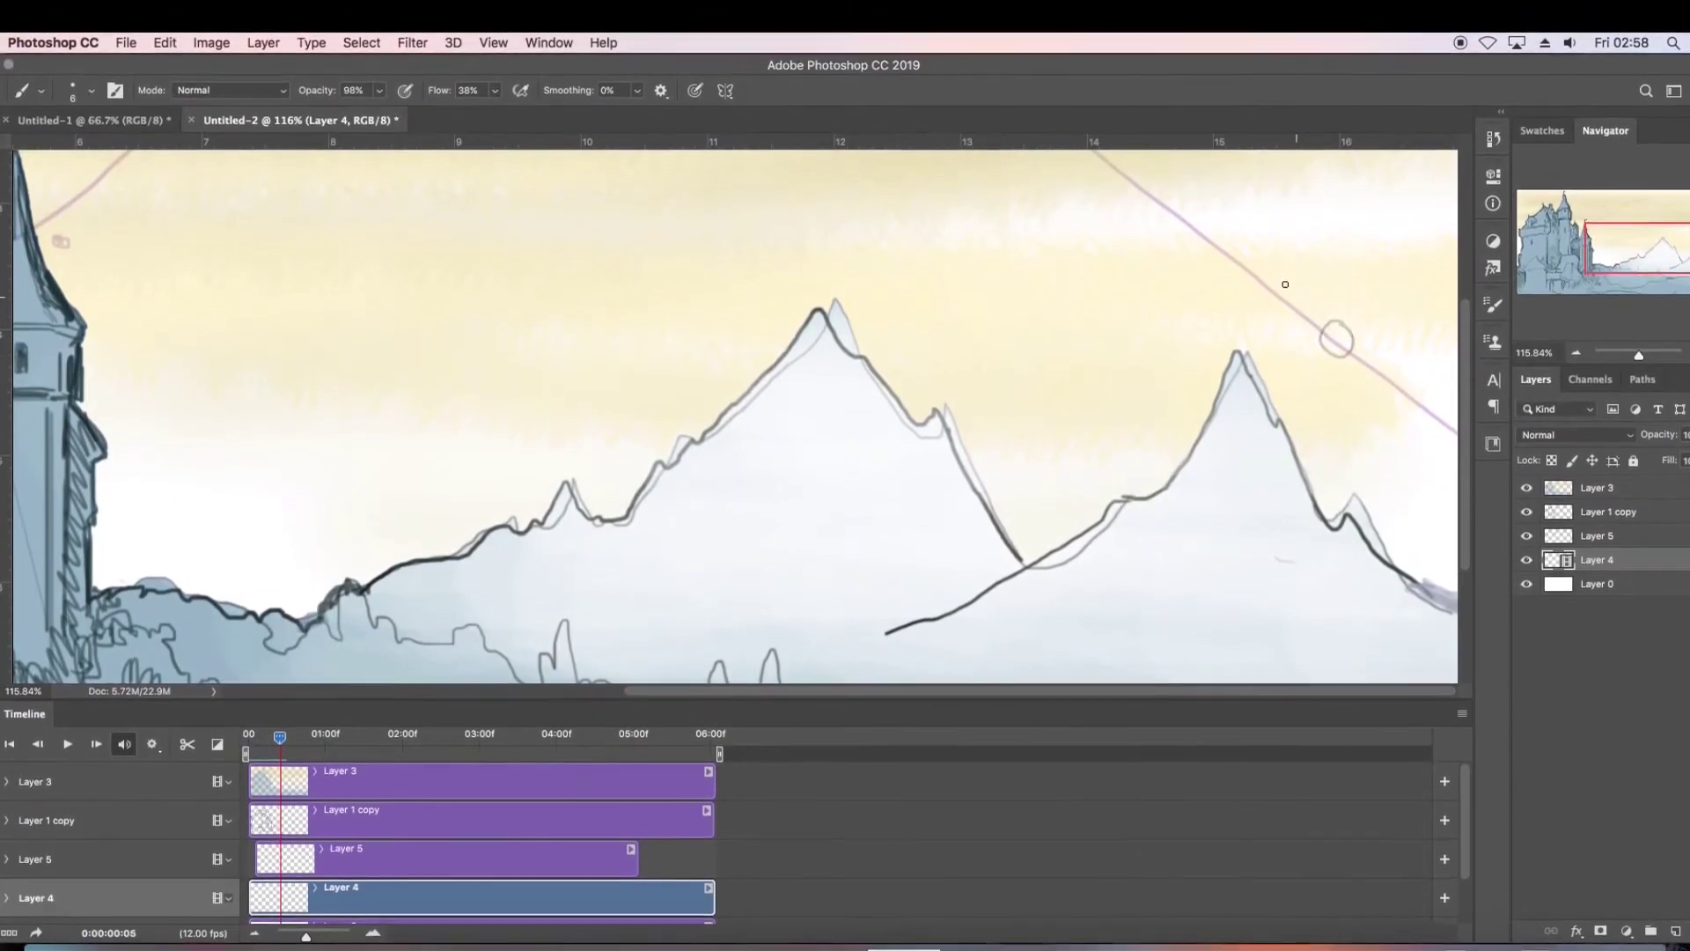
mouse_move(1282, 286)
left_mouse_down()
mouse_move(1307, 322)
mouse_move(1223, 260)
left_mouse_up()
key("Right")
Continue the ball frame by frame up the arc, drawing one circle per frame toward the crest.
scroll(1441, 306, "up", 3)
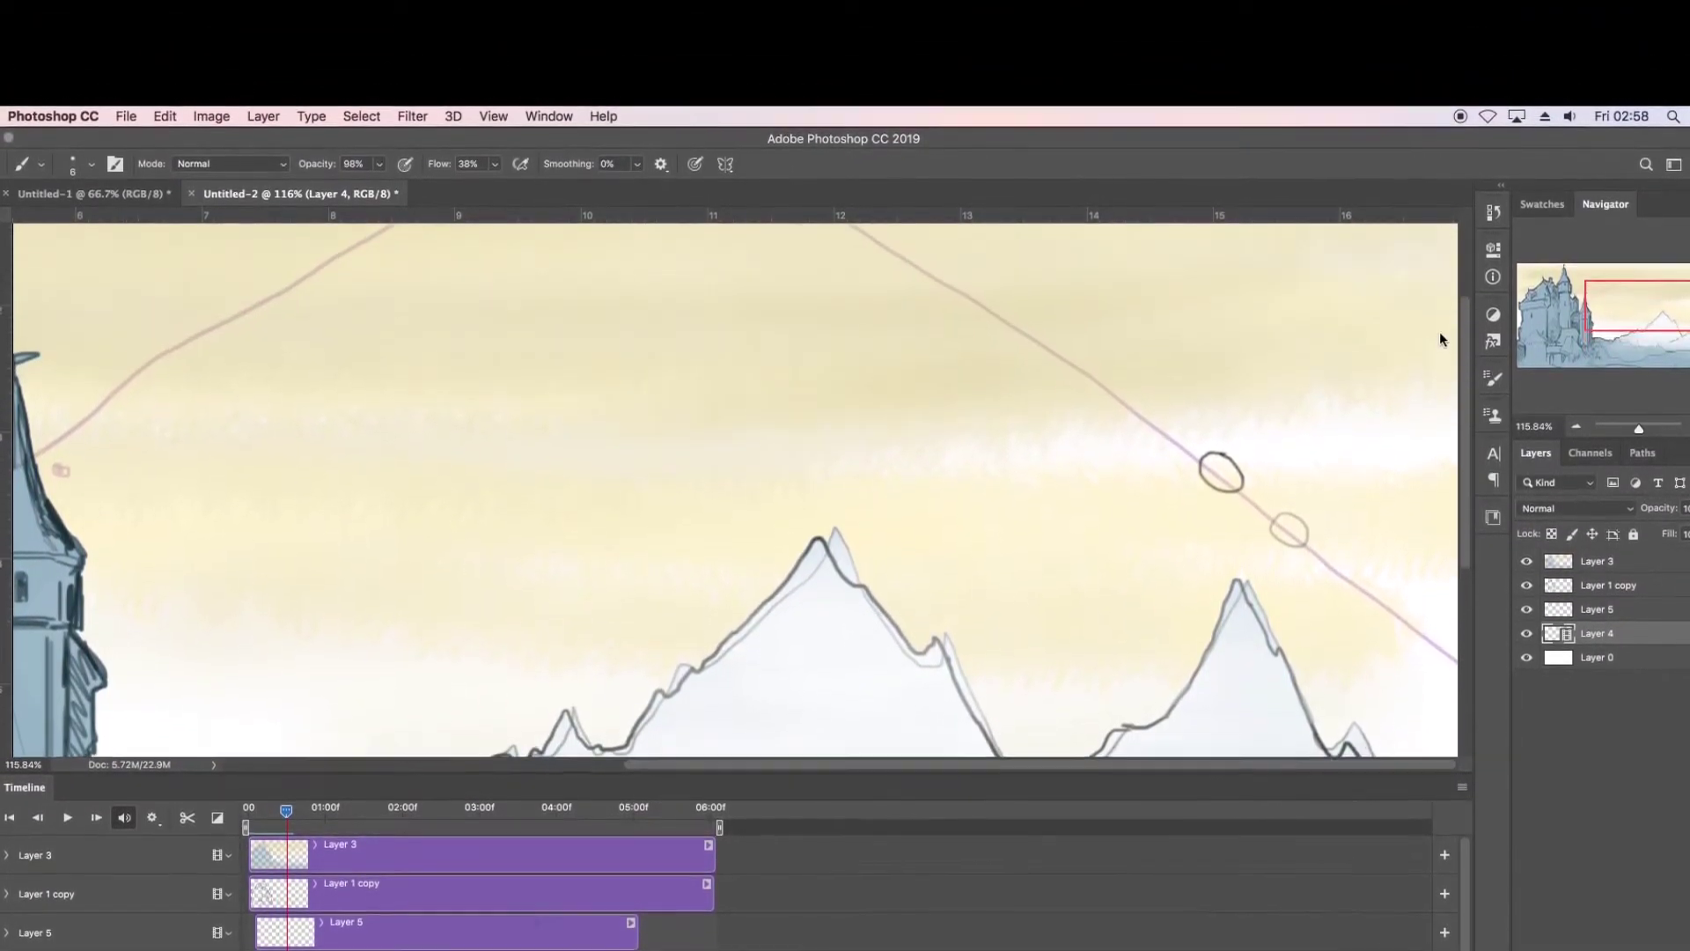
scroll(1441, 343, "up", 2)
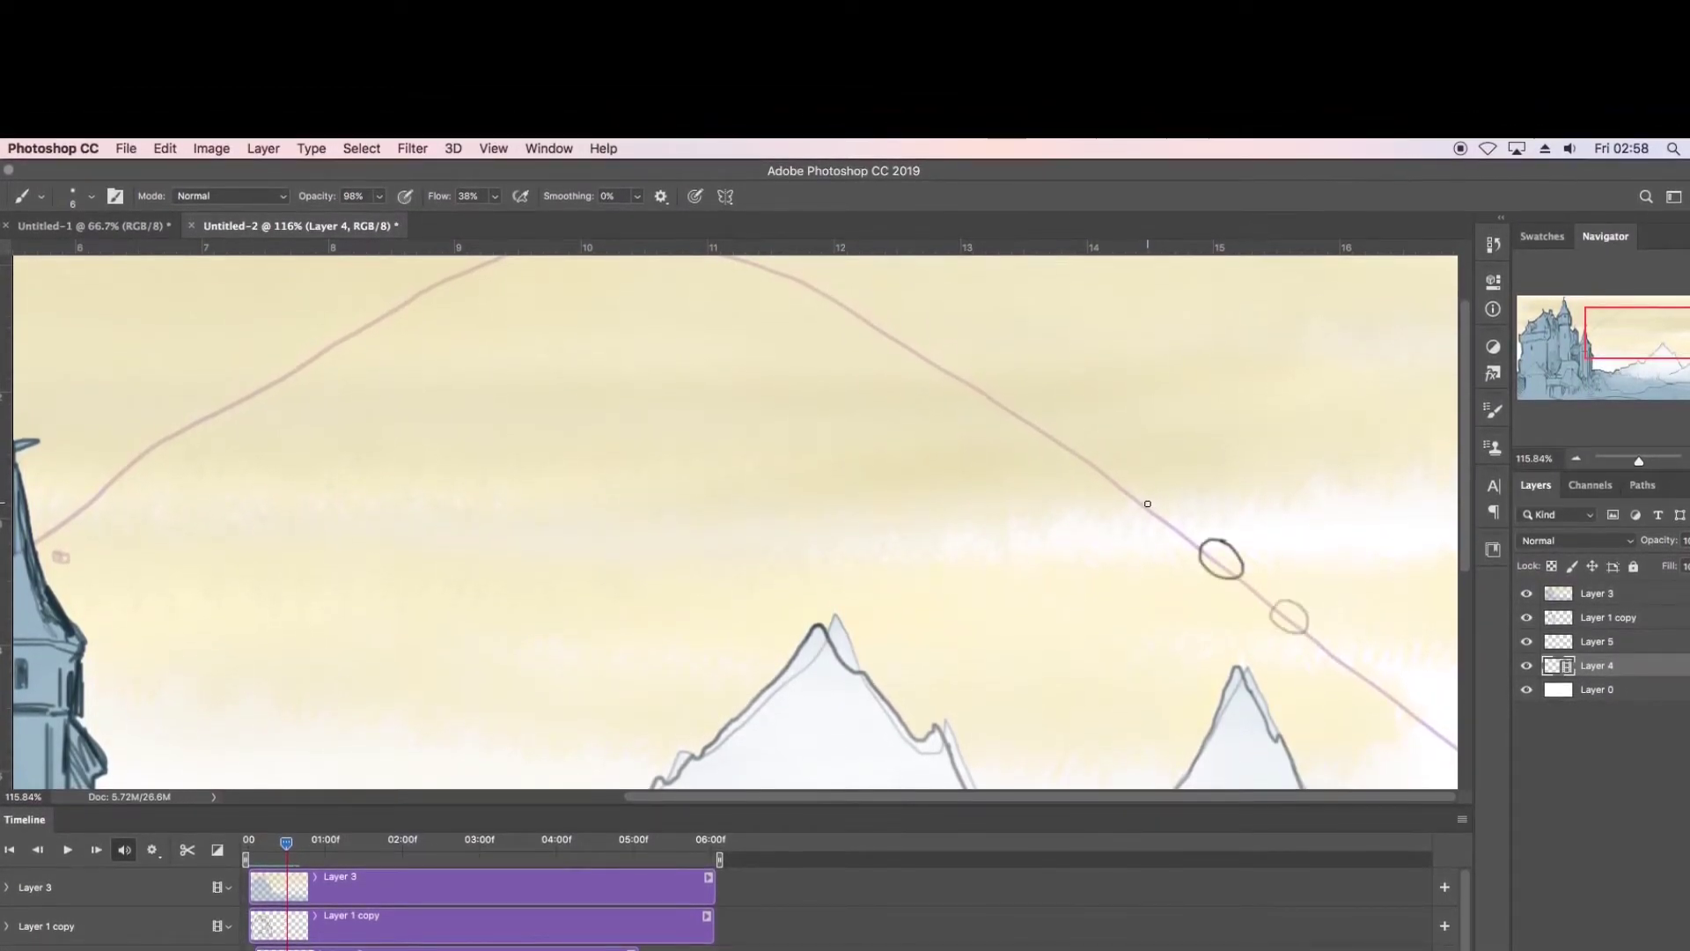
key("Right")
mouse_move(1146, 504)
left_mouse_down()
mouse_move(1070, 435)
mouse_move(1057, 453)
mouse_move(1147, 508)
left_mouse_up()
key("Right")
mouse_move(973, 379)
left_mouse_down()
mouse_move(921, 334)
mouse_move(924, 370)
mouse_move(971, 380)
left_mouse_up()
scroll(968, 378, "up", 2)
mouse_move(779, 388)
left_mouse_down()
mouse_move(705, 357)
mouse_move(698, 373)
mouse_move(779, 389)
left_mouse_up()
key("Right")
mouse_move(683, 355)
left_mouse_down()
mouse_move(650, 348)
mouse_move(641, 365)
mouse_move(679, 359)
mouse_move(665, 342)
mouse_move(658, 368)
mouse_move(682, 342)
mouse_move(598, 365)
mouse_move(627, 346)
mouse_move(560, 340)
mouse_move(579, 370)
mouse_move(544, 338)
left_mouse_up()
Undo the last ball drawing and step back and forth through the frames to check the motion along the arc.
key("Right")
key("Right")
key("Right")
key("Right")
key("Right")
key("super+z")
key("Left")
key("Right")
key("Left")
key("Left")
key("Left")
key("Right")
key("Right")
key("Left")
key("Right")
Draw the ball on successive frames past the arc's crest, stretching it into an oval on the way down.
mouse_move(540, 337)
left_mouse_down()
mouse_move(377, 423)
mouse_move(419, 403)
left_mouse_up()
key("Right")
key("Right")
key("Right")
key("Right")
key("Right")
mouse_move(315, 467)
left_mouse_down()
mouse_move(264, 494)
mouse_move(317, 467)
left_mouse_up()
On the next frame, draw a longer stretched oval on the arc just before the small tower.
left_click_drag(642, 800, 489, 797)
key("Right")
mouse_move(458, 542)
left_mouse_down()
mouse_move(400, 574)
mouse_move(381, 616)
mouse_move(453, 544)
left_mouse_up()
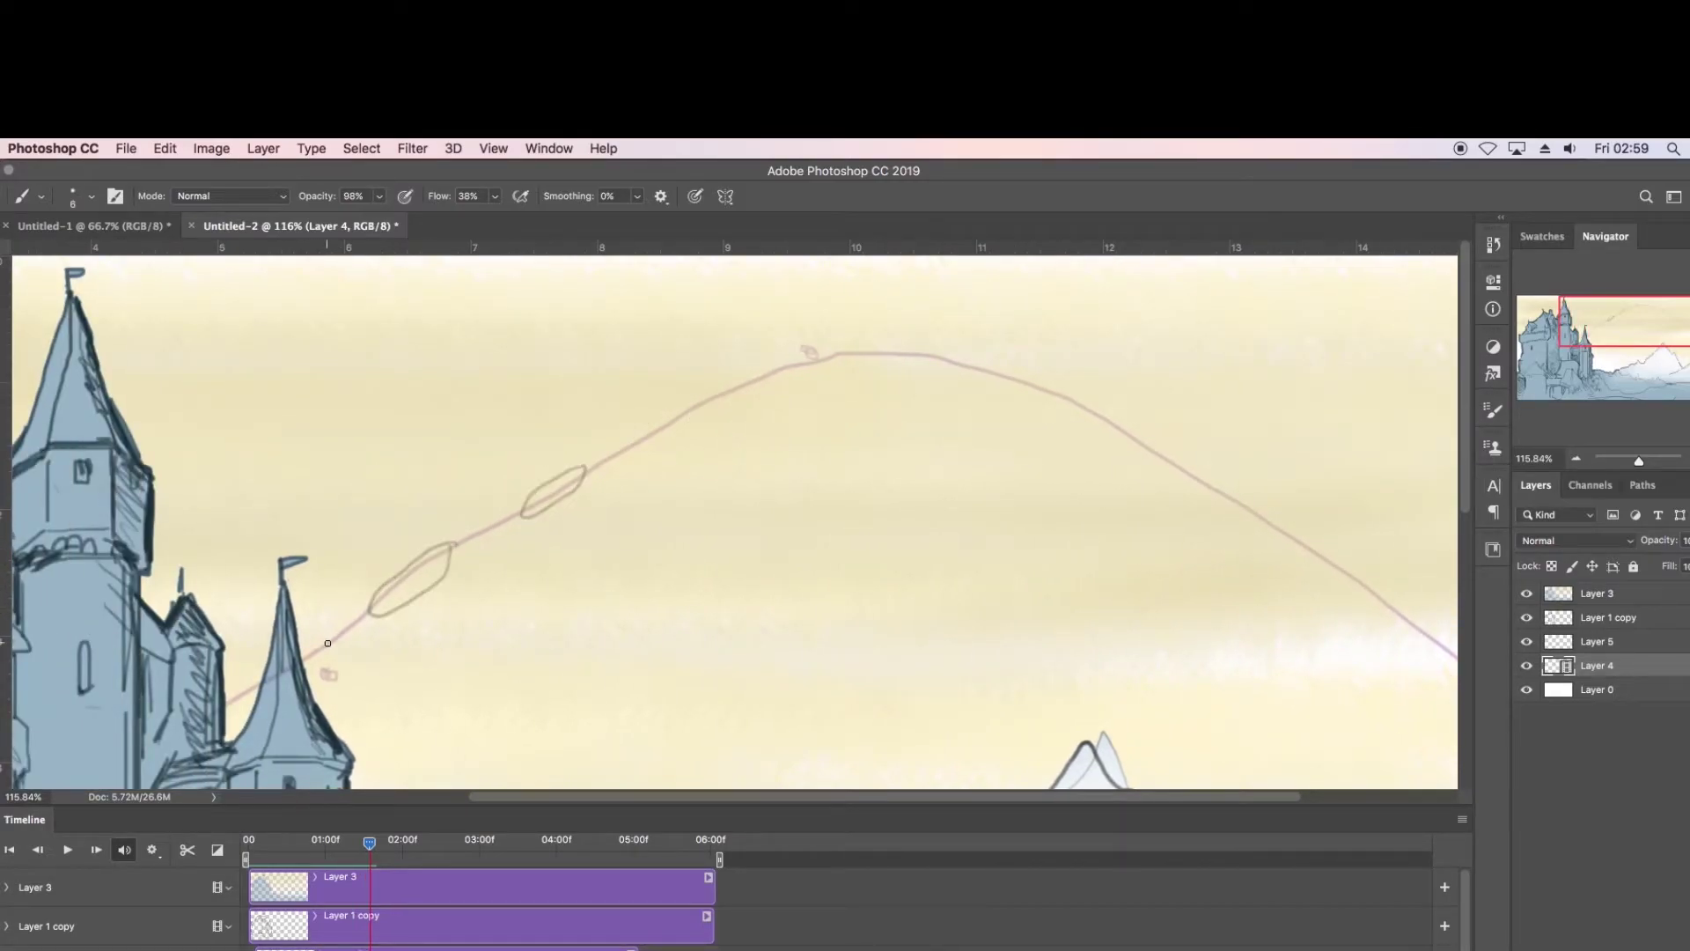
Undo the first impact drawing and draw the ball squashed into a tall oval against the small tower's roof.
mouse_move(335, 637)
left_mouse_down()
mouse_move(315, 666)
mouse_move(322, 629)
left_mouse_up()
key("super+z")
key("Right")
mouse_move(321, 641)
left_mouse_down()
mouse_move(297, 621)
mouse_move(338, 713)
mouse_move(326, 646)
left_mouse_up()
key("Right")
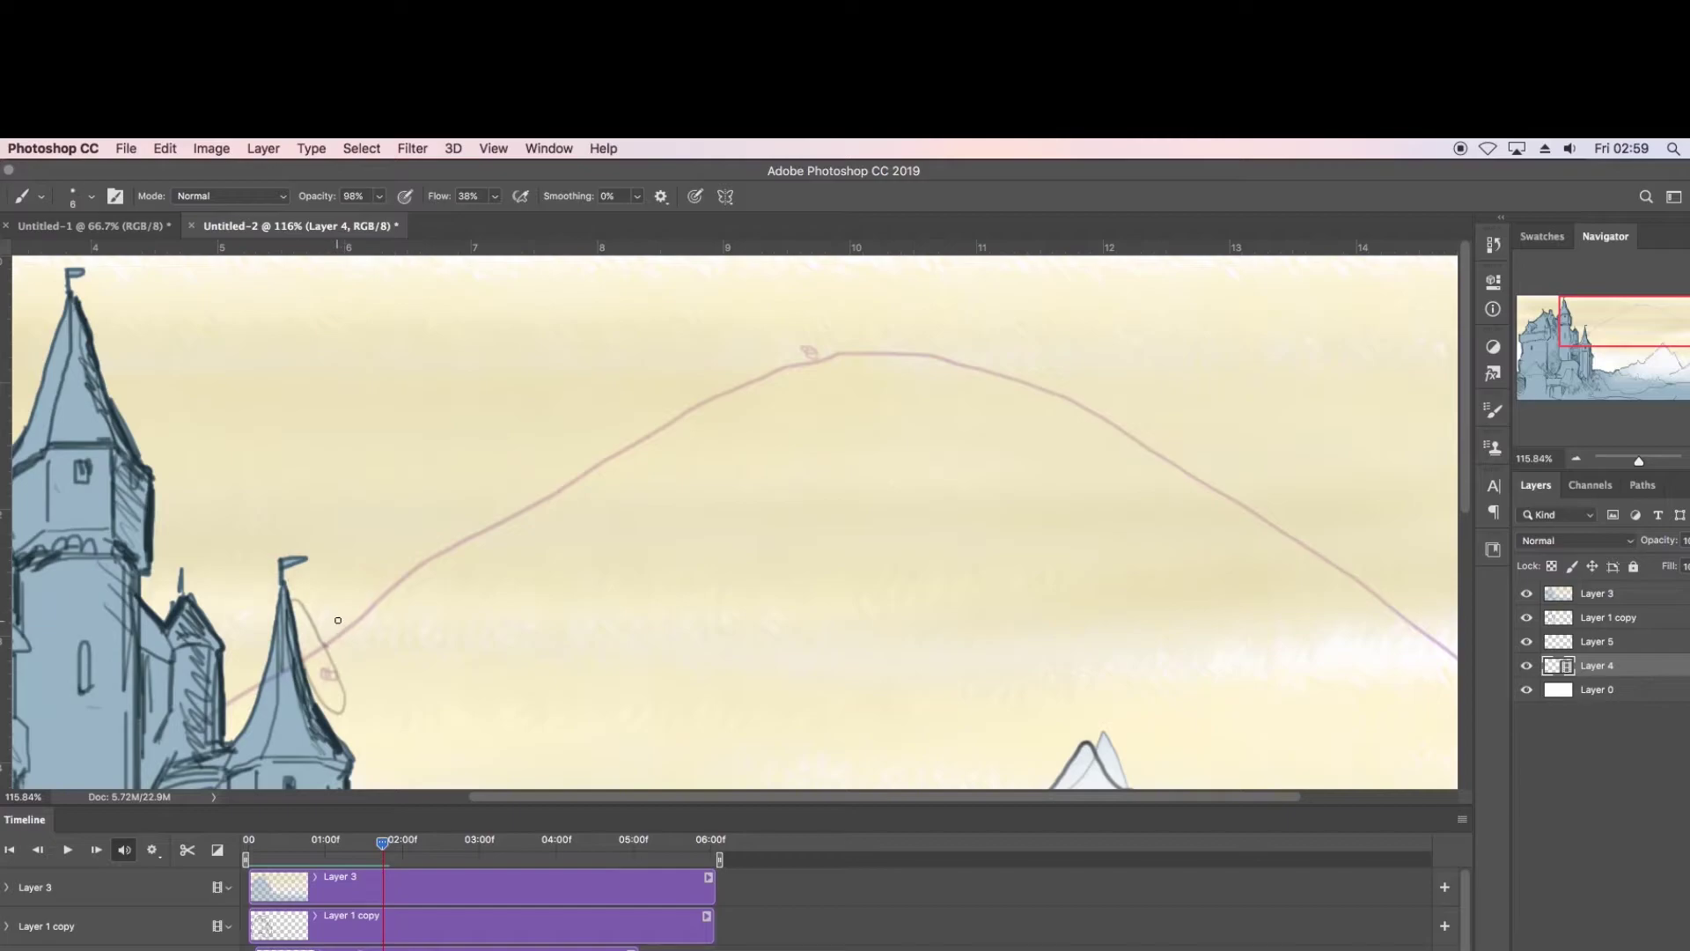
Draw the rebound on the following frames as a tall oval and then a small circle moving away from the tower.
key("Left")
key("Right")
mouse_move(301, 616)
left_mouse_down()
mouse_move(339, 722)
mouse_move(308, 625)
mouse_move(365, 604)
mouse_move(343, 619)
mouse_move(346, 671)
mouse_move(368, 664)
mouse_move(408, 632)
left_mouse_up()
key("Right")
key("Right")
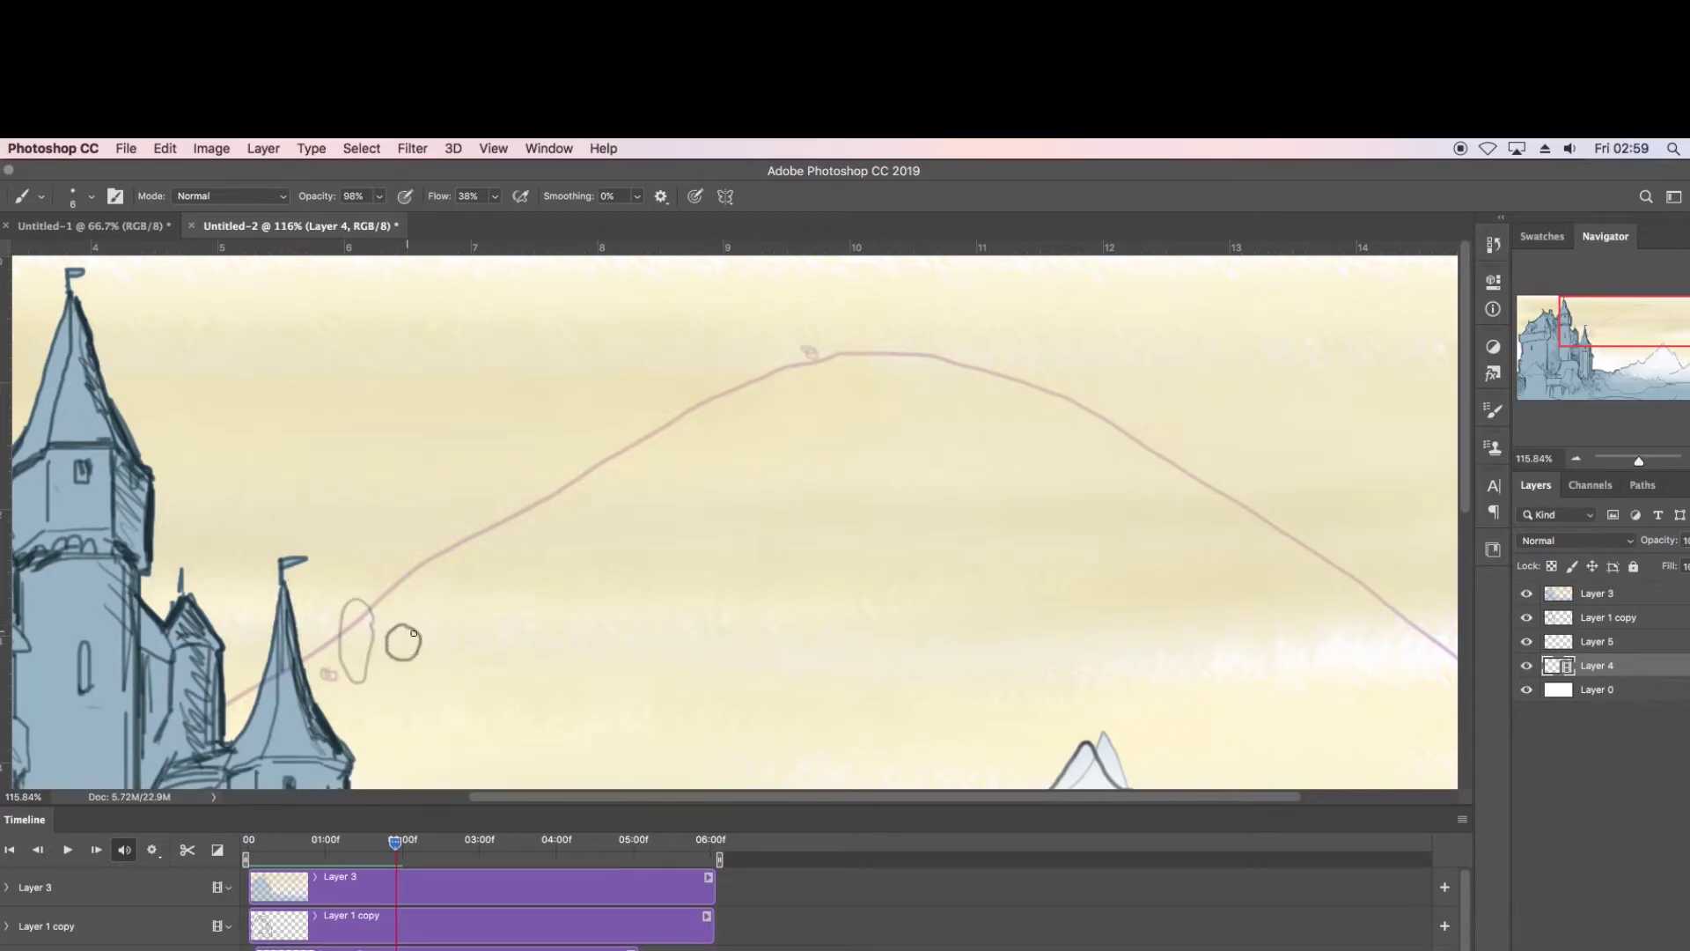
Draw the ball as small circles on successive frames, falling away from the small tower after the rebound.
left_click_drag(1464, 410, 1467, 511)
key("Right")
mouse_move(414, 422)
left_mouse_down()
mouse_move(403, 449)
mouse_move(430, 456)
mouse_move(407, 459)
mouse_move(428, 440)
mouse_move(413, 475)
mouse_move(443, 465)
left_mouse_up()
key("super+z")
key("Right")
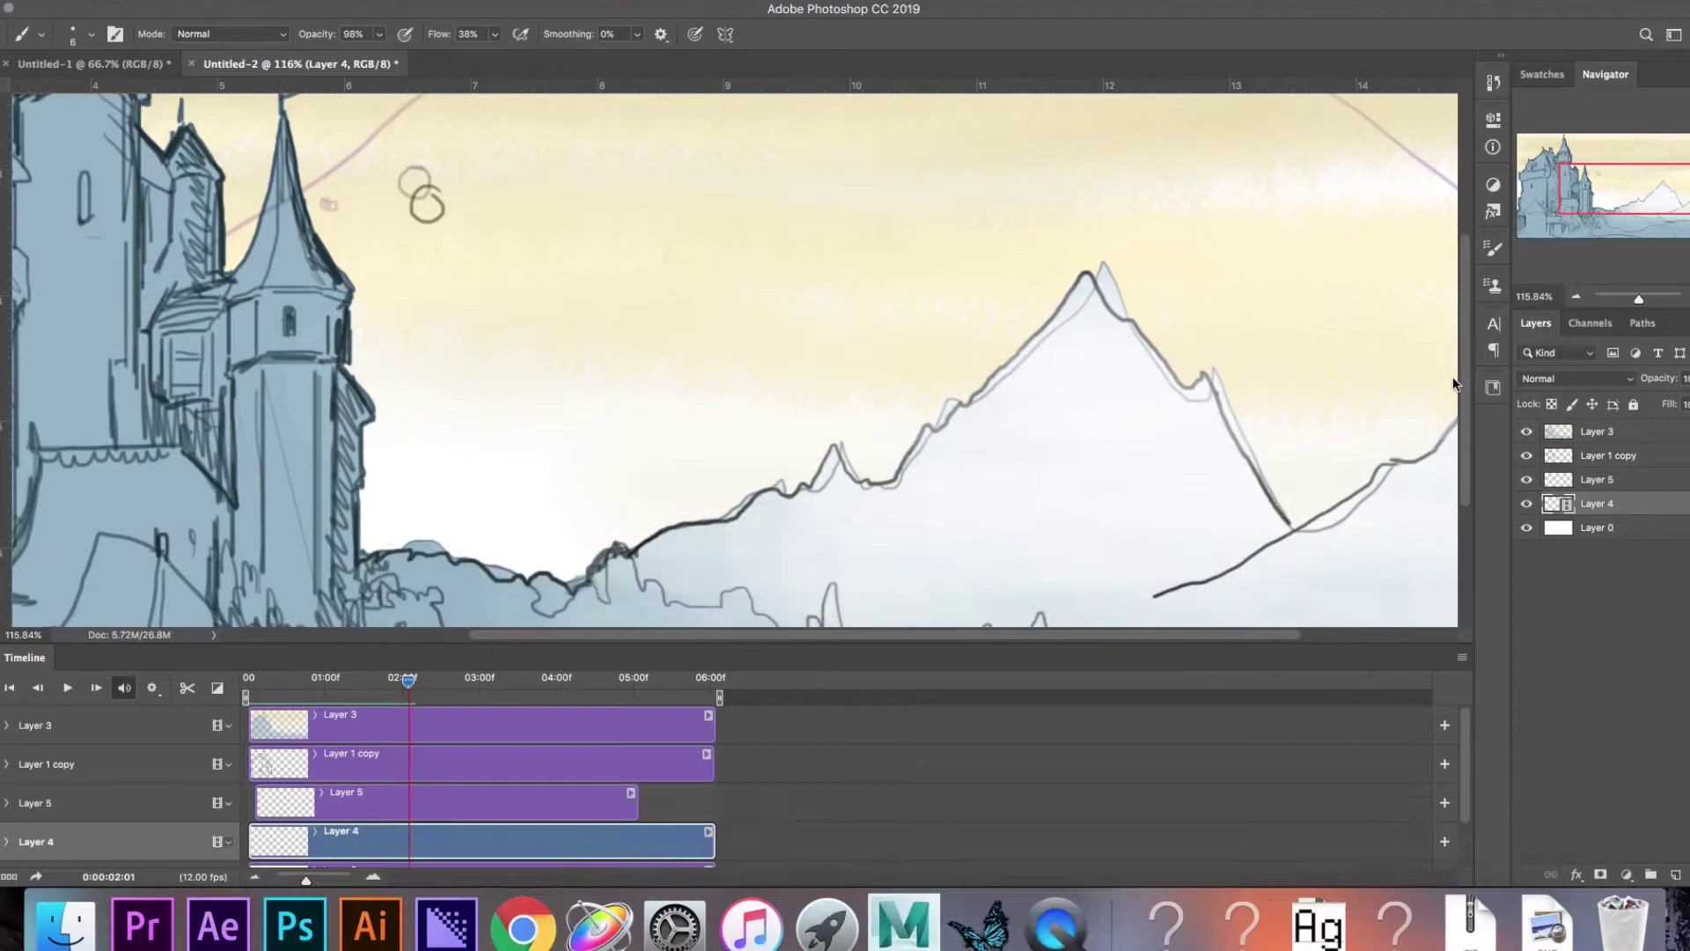
mouse_move(444, 232)
left_mouse_down()
mouse_move(445, 267)
mouse_move(444, 236)
left_mouse_up()
key("Right")
mouse_move(451, 292)
left_mouse_down()
mouse_move(442, 279)
mouse_move(452, 291)
left_mouse_up()
key("Right")
left_click_drag(450, 377, 446, 359)
Continue the fall frame by frame with lower ball positions beside the tower, down to the hillside.
scroll(446, 359, "down", 5)
left_click_drag(449, 257, 447, 255)
key("Right")
left_click_drag(453, 338, 450, 333)
key("Right")
left_click_drag(454, 435, 522, 537)
Draw the ball bouncing off the hillside and across the valley floor on the following frames.
scroll(453, 449, "down", 2)
key("Right")
key("Right")
key("Right")
key("Right")
mouse_move(563, 477)
left_mouse_down()
mouse_move(694, 493)
mouse_move(742, 588)
mouse_move(814, 563)
left_mouse_up()
key("Right")
key("Right")
key("Right")
key("Right")
key("Right")
key("Right")
key("Right")
Draw the ball's last small positions along the foreground on the remaining frames and advance through them.
left_click_drag(847, 605, 863, 581)
key("Right")
left_click_drag(883, 582, 922, 603)
key("Right")
key("Right")
key("Right")
key("Right")
key("Right")
key("Right")
key("Right")
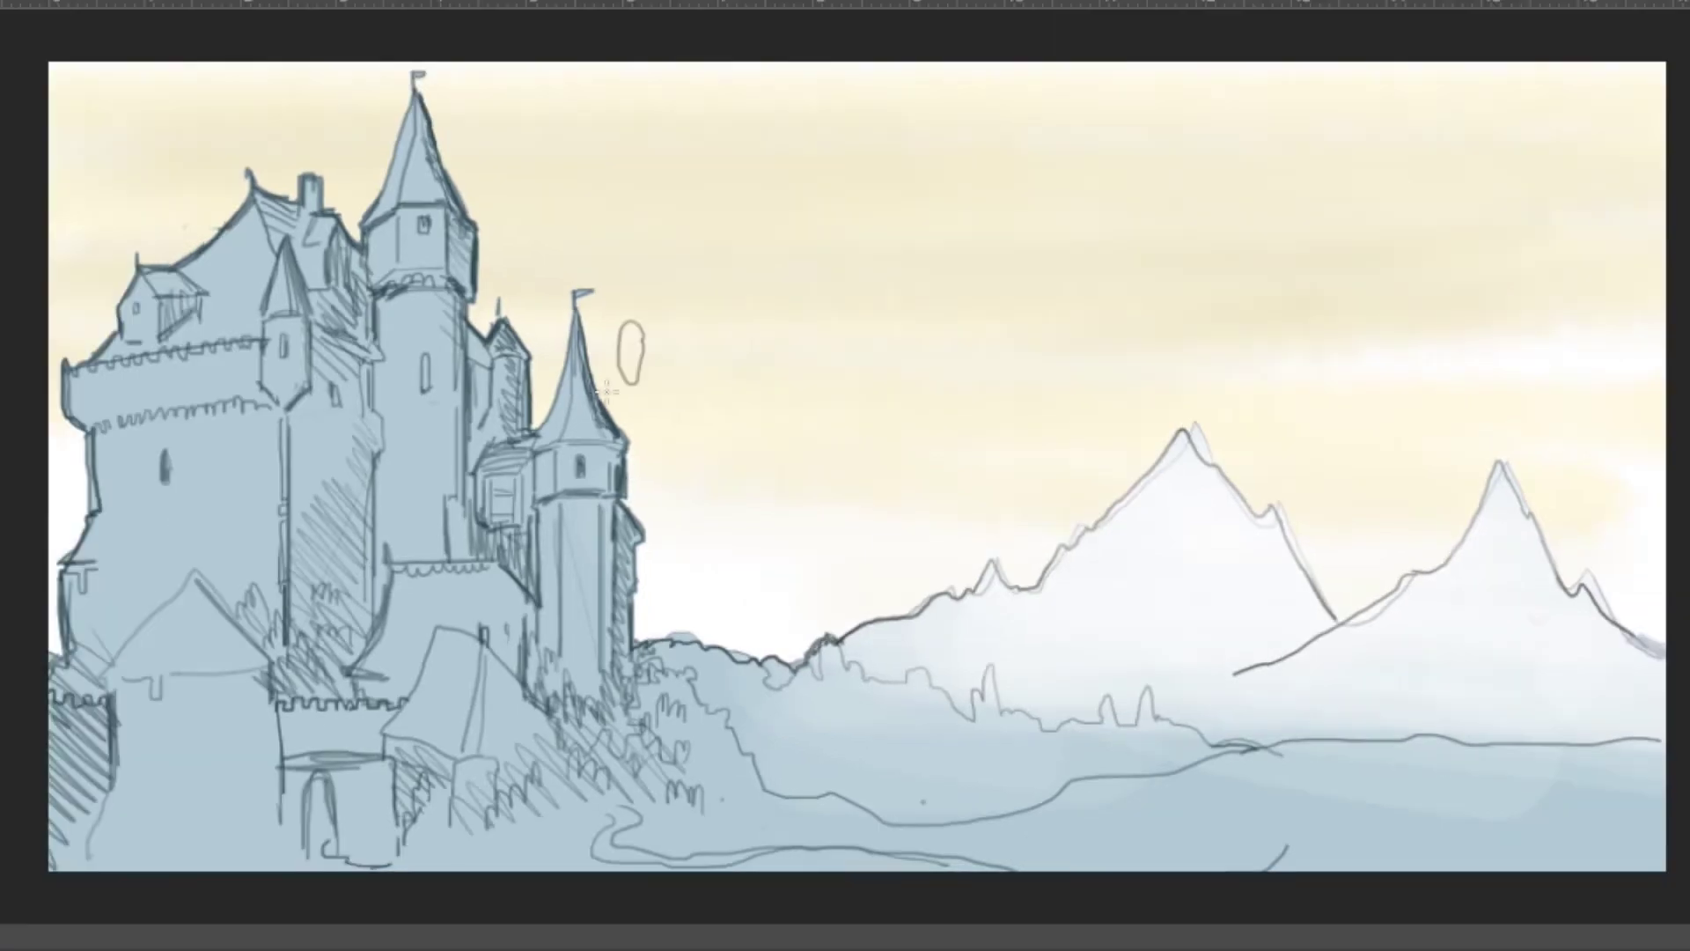
Add small debris pieces and impact lines around the tower and the ball across the impact frames, and fill the ball with a solid tone.
mouse_move(624, 447)
left_mouse_down()
mouse_move(584, 394)
mouse_move(598, 381)
mouse_move(585, 319)
left_mouse_up()
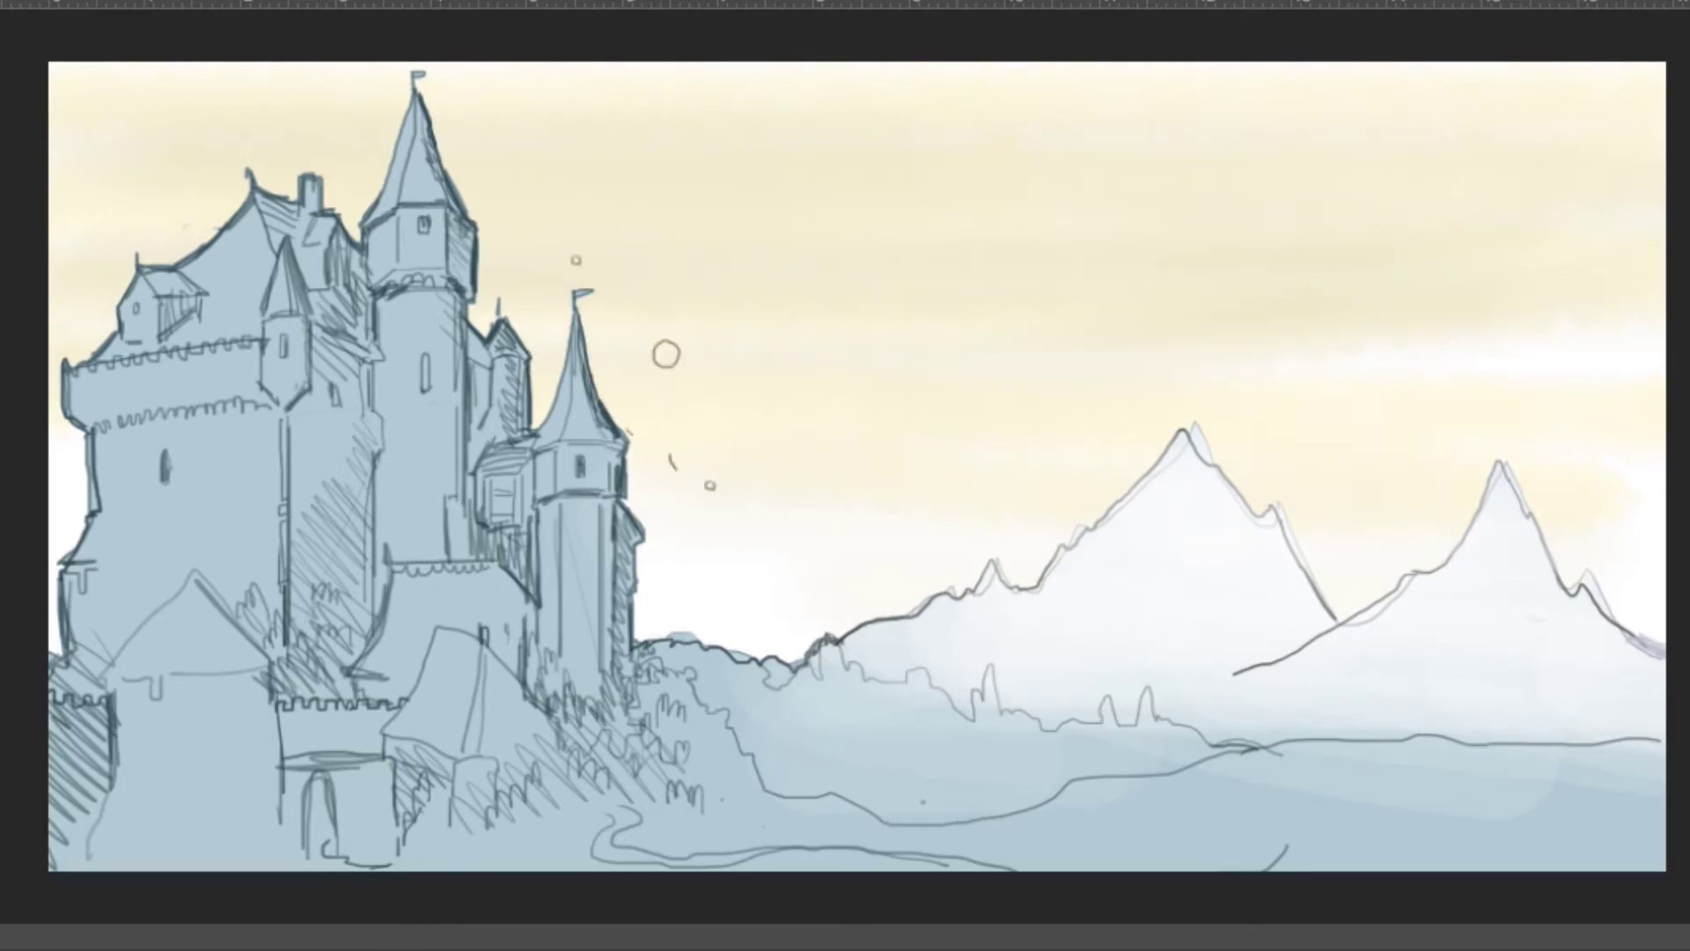
mouse_move(701, 334)
left_mouse_down()
mouse_move(818, 340)
mouse_move(898, 368)
left_mouse_up()
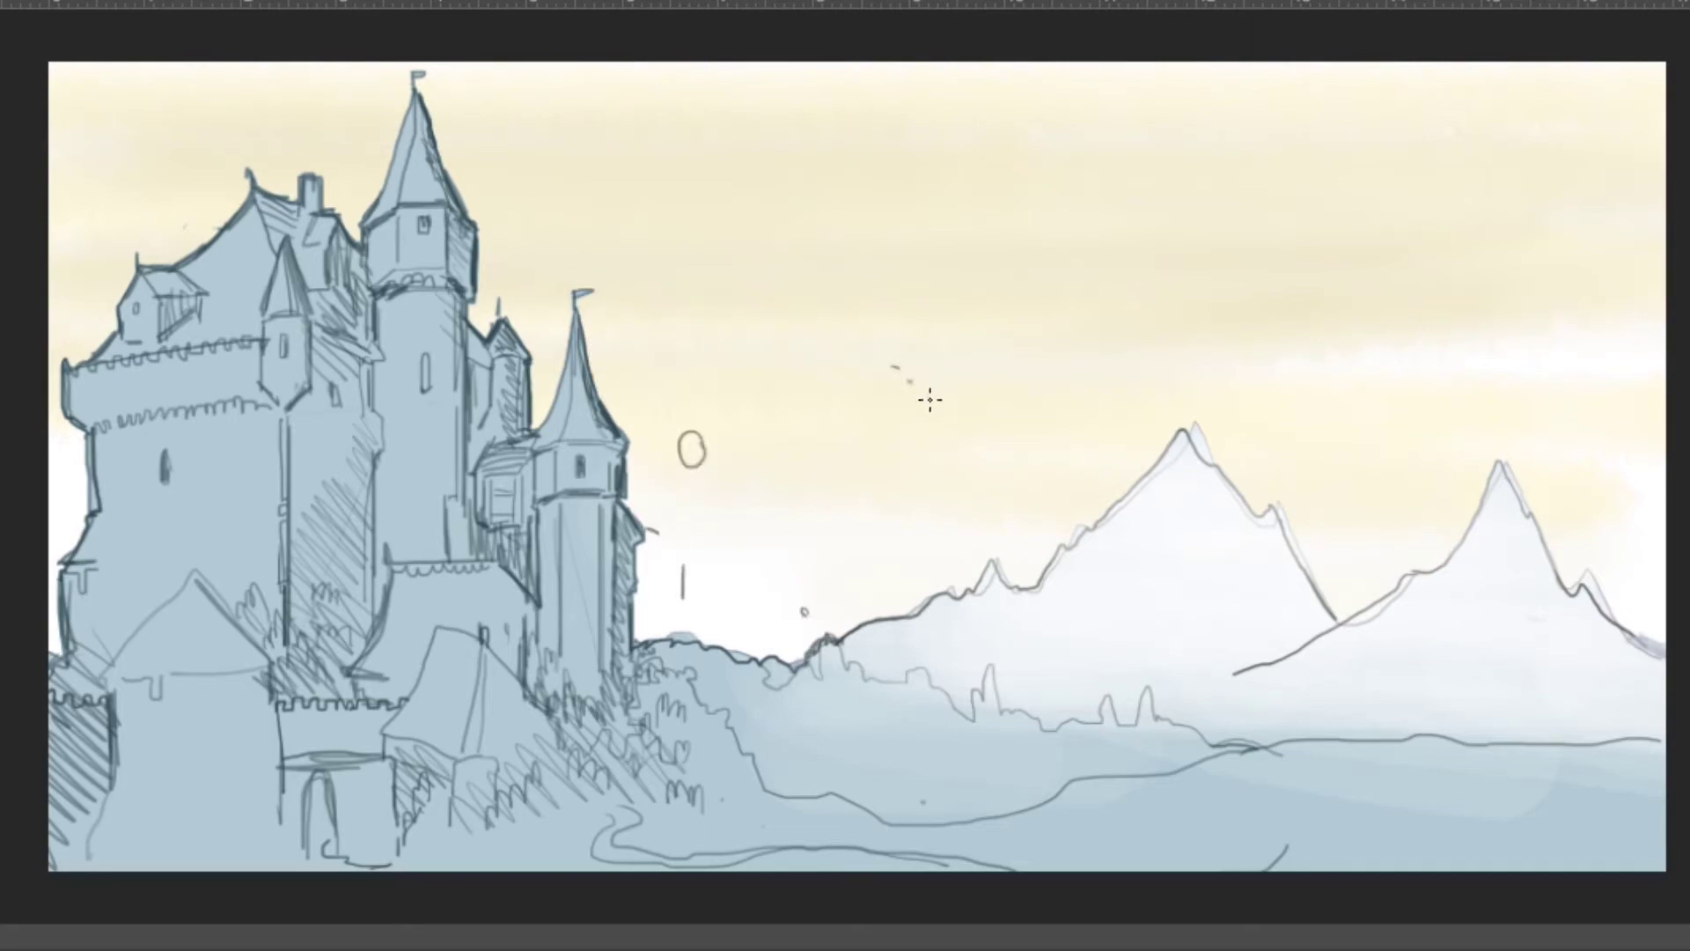
key("g")
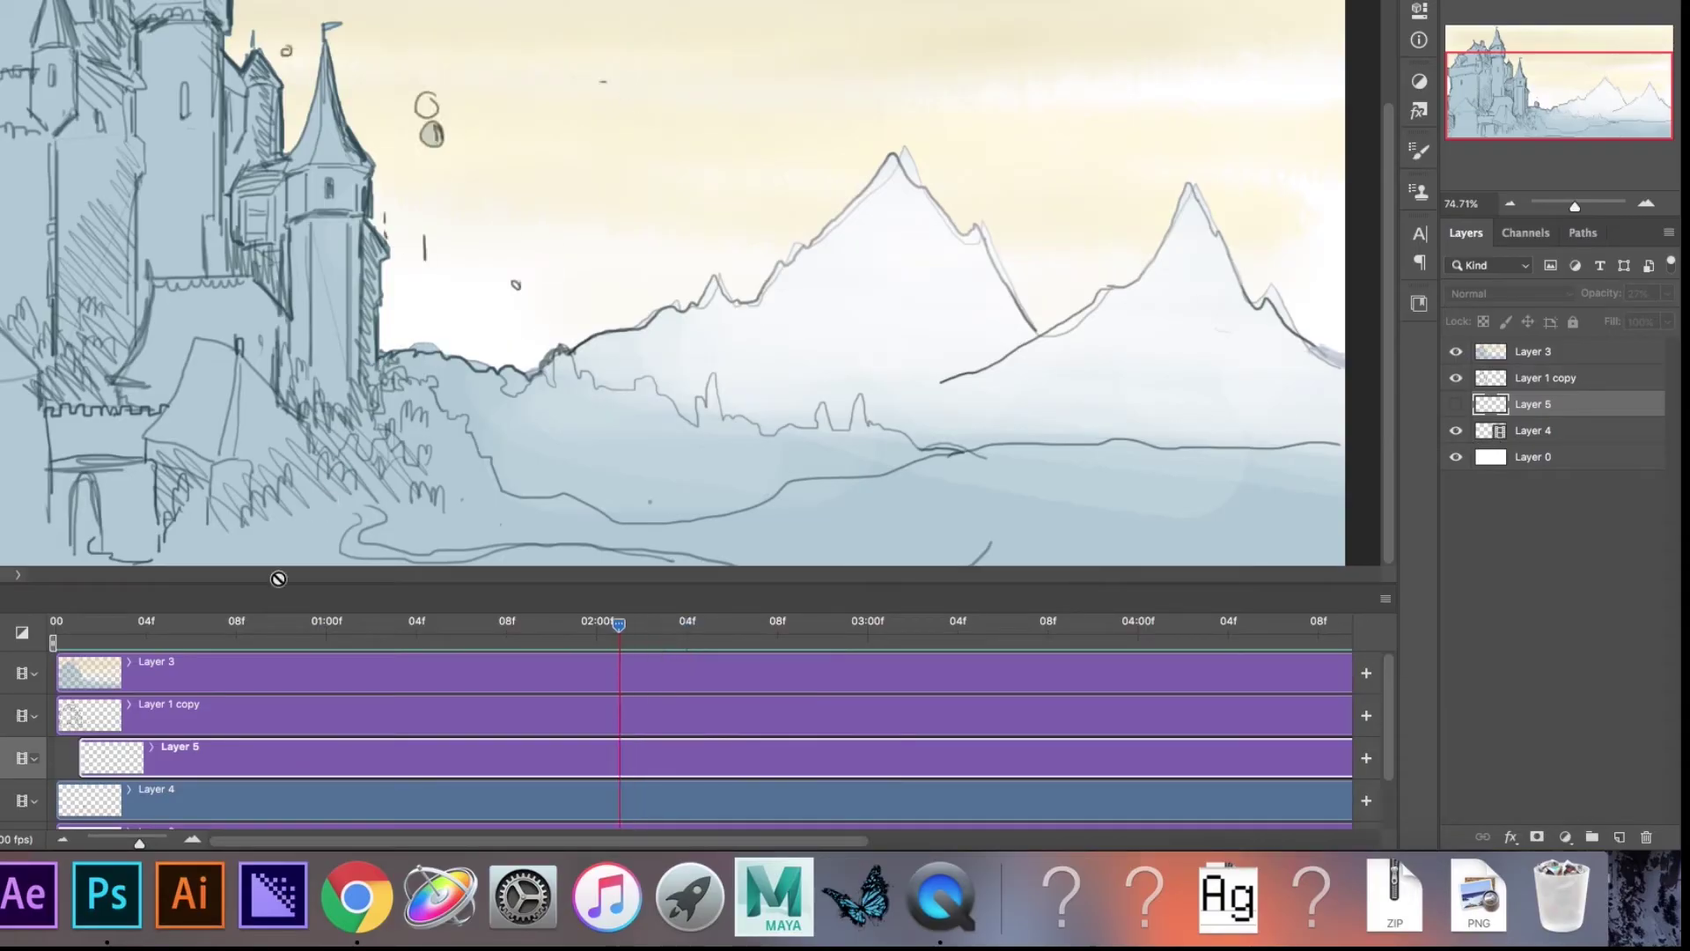
Add an empty layer above Layer 5 starting at 01:07f and play back the impact.
left_click_drag(343, 623, 483, 621)
left_click(1618, 836)
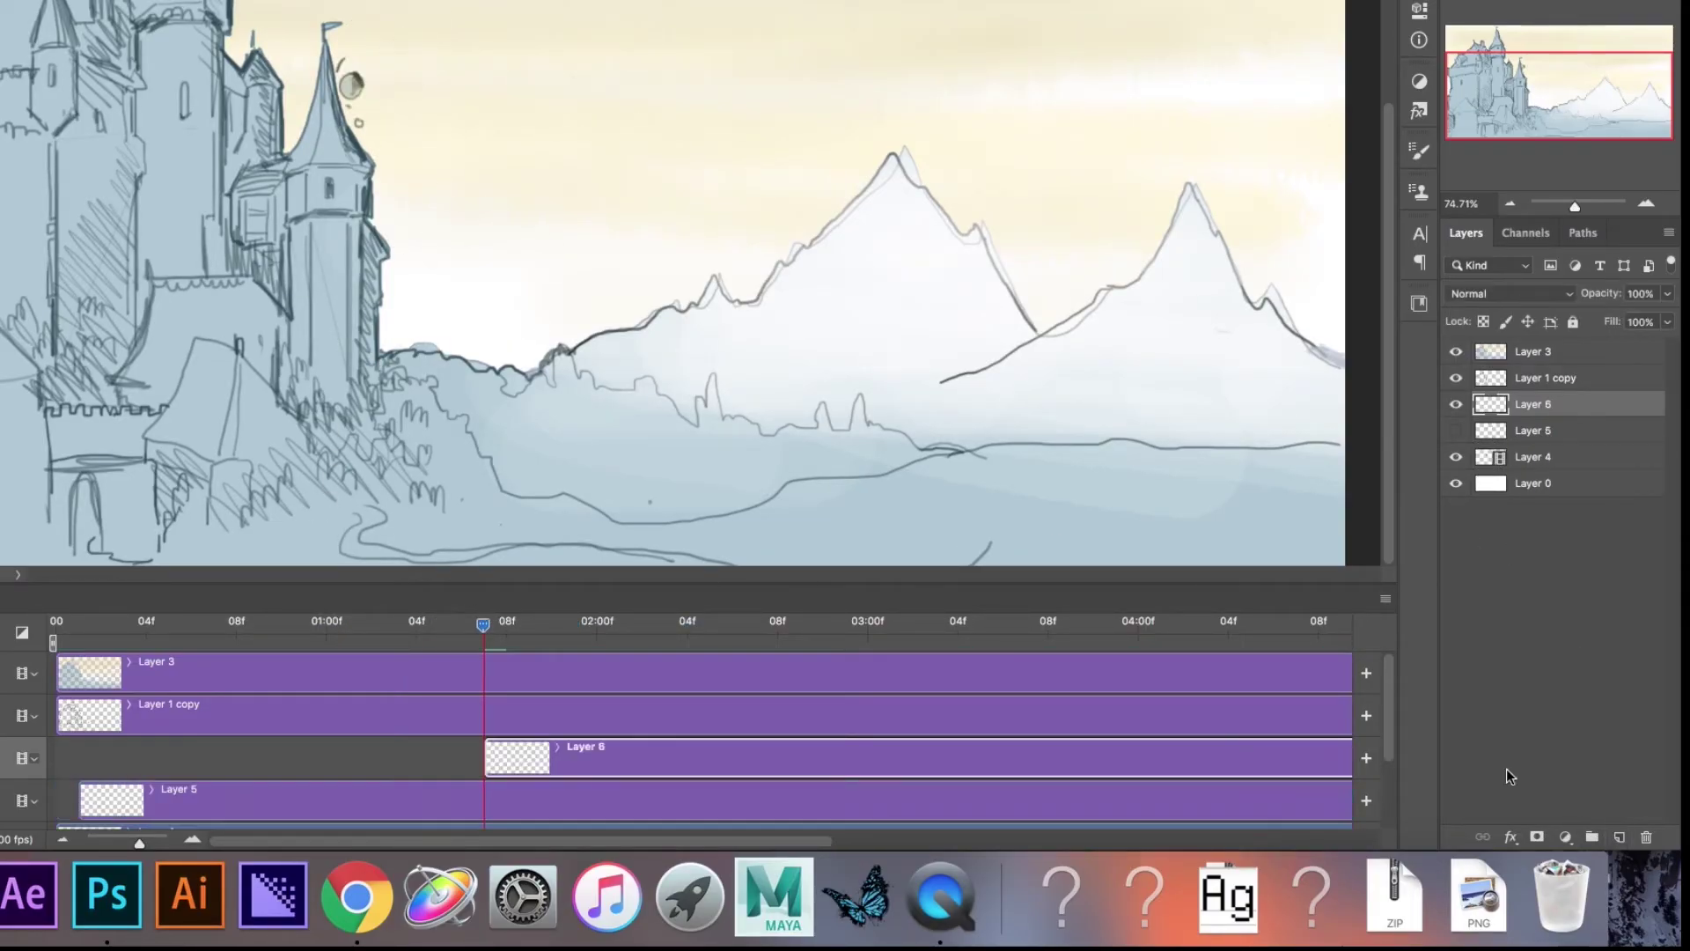
key("space")
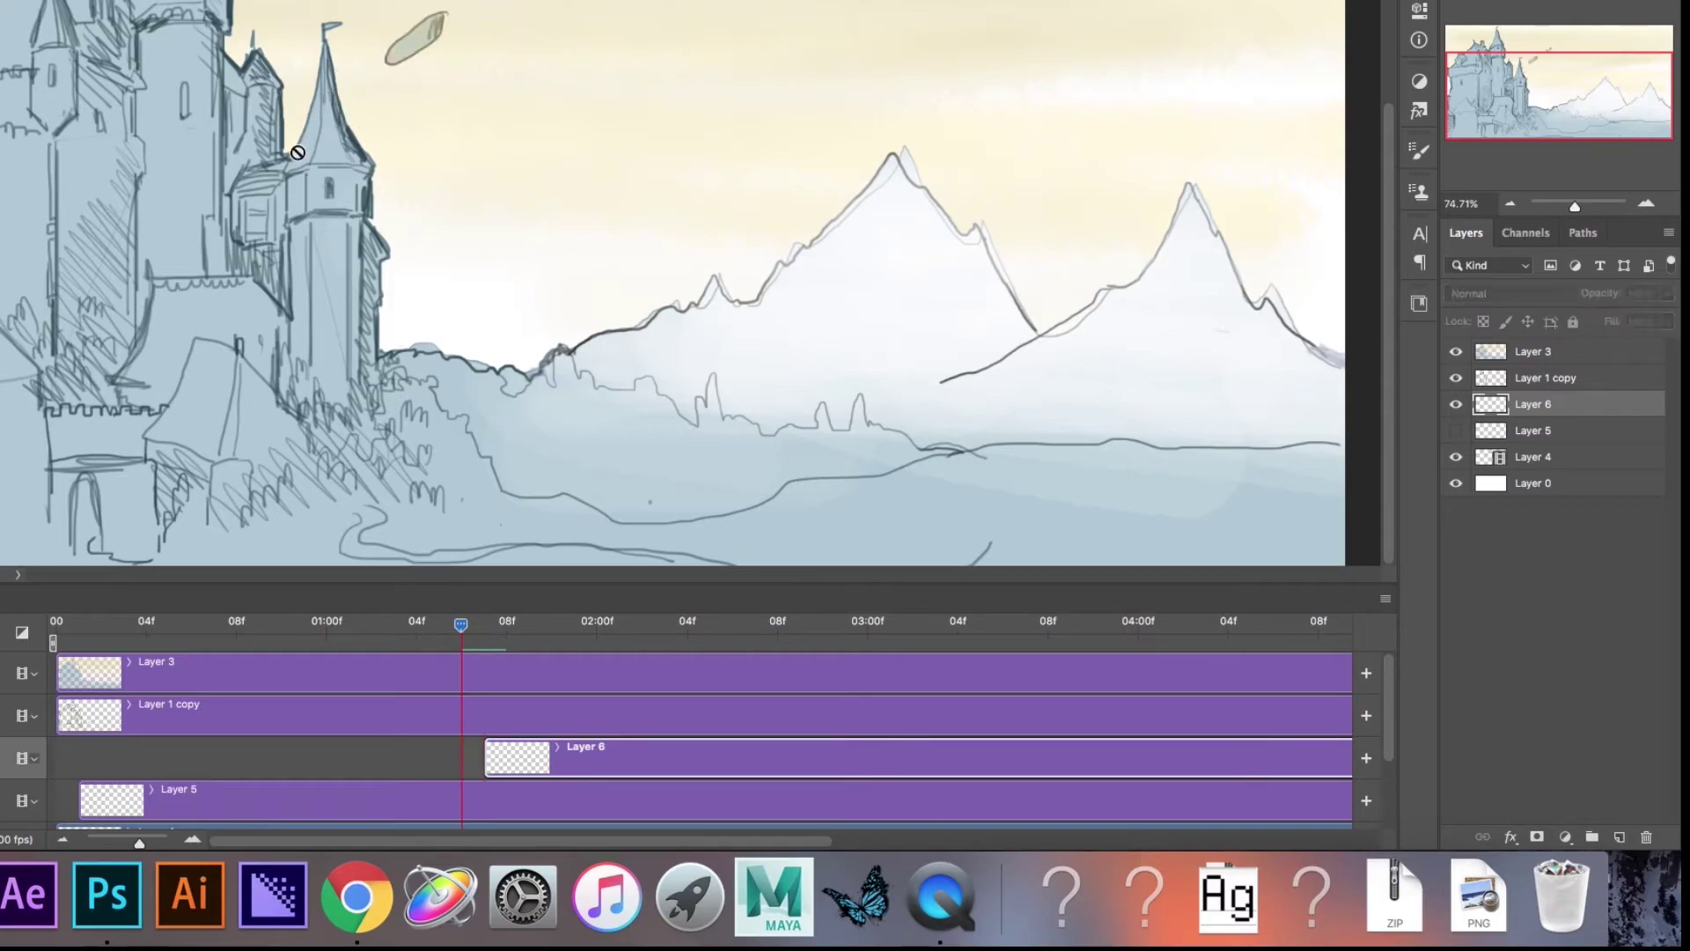
key("space")
Step frame by frame through the moments around the ball's impact on the tower to check their timing.
key("Left")
key("Left")
key("Left")
key("Left")
key("Left")
key("Left")
key("Left")
key("Left")
key("Left")
key("Right")
key("Left")
key("Left")
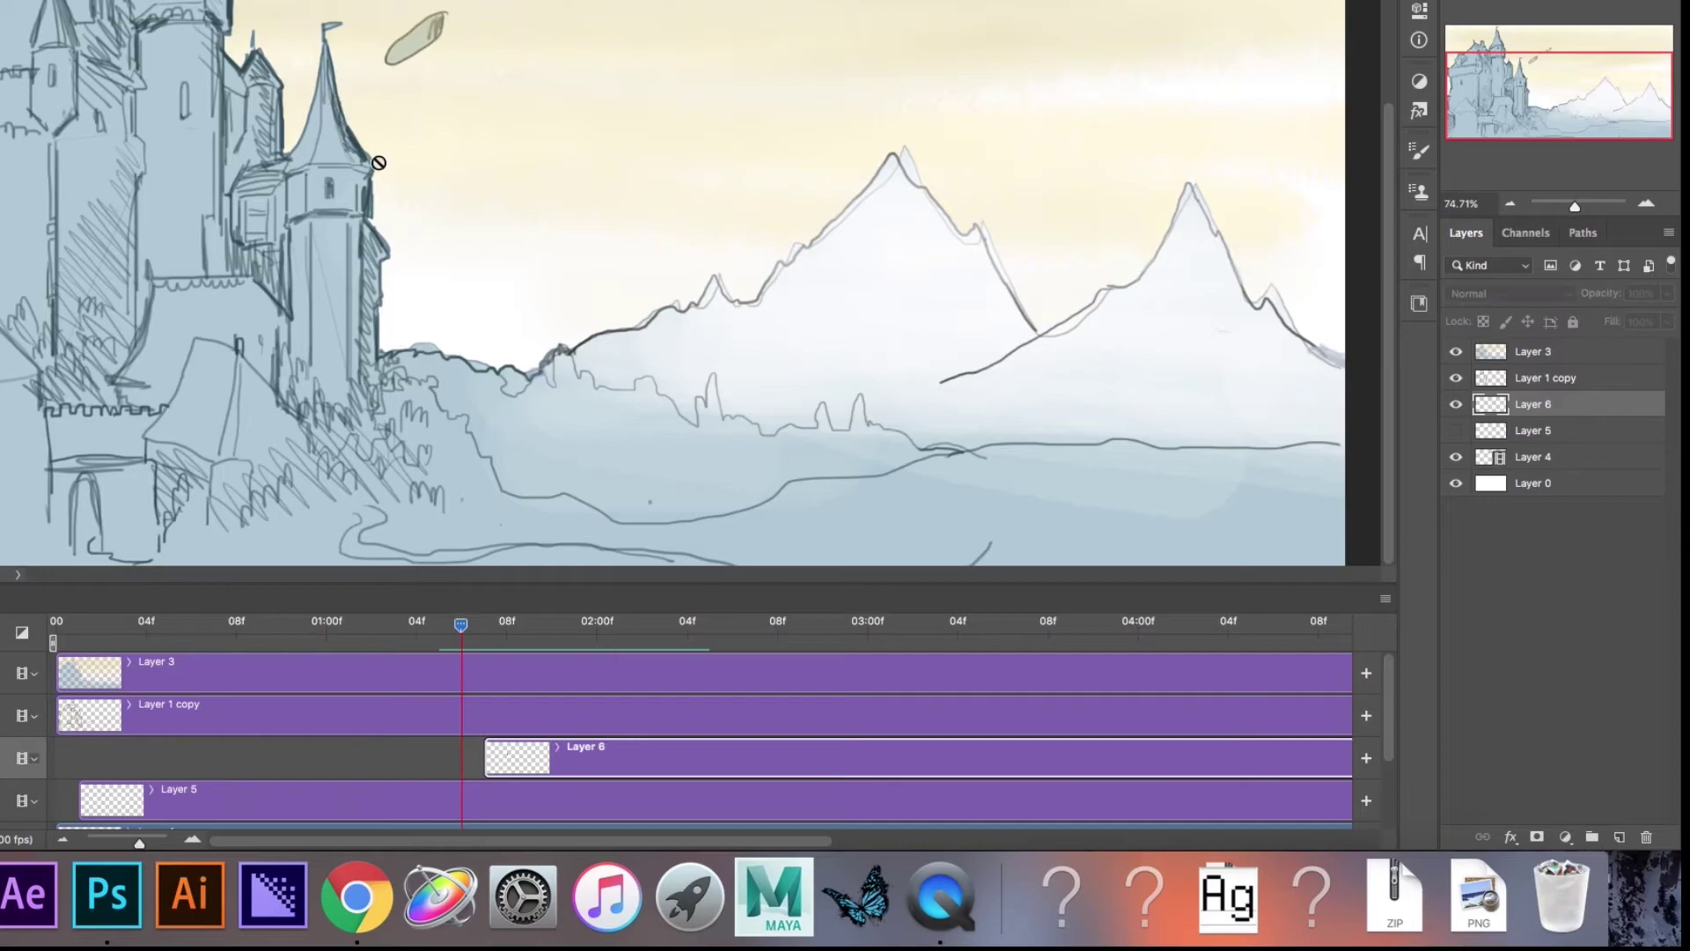
Add another empty layer above Layer 6 and move its clip to start at 01:08f.
key("ctrl+shift+alt+n")
key("Right")
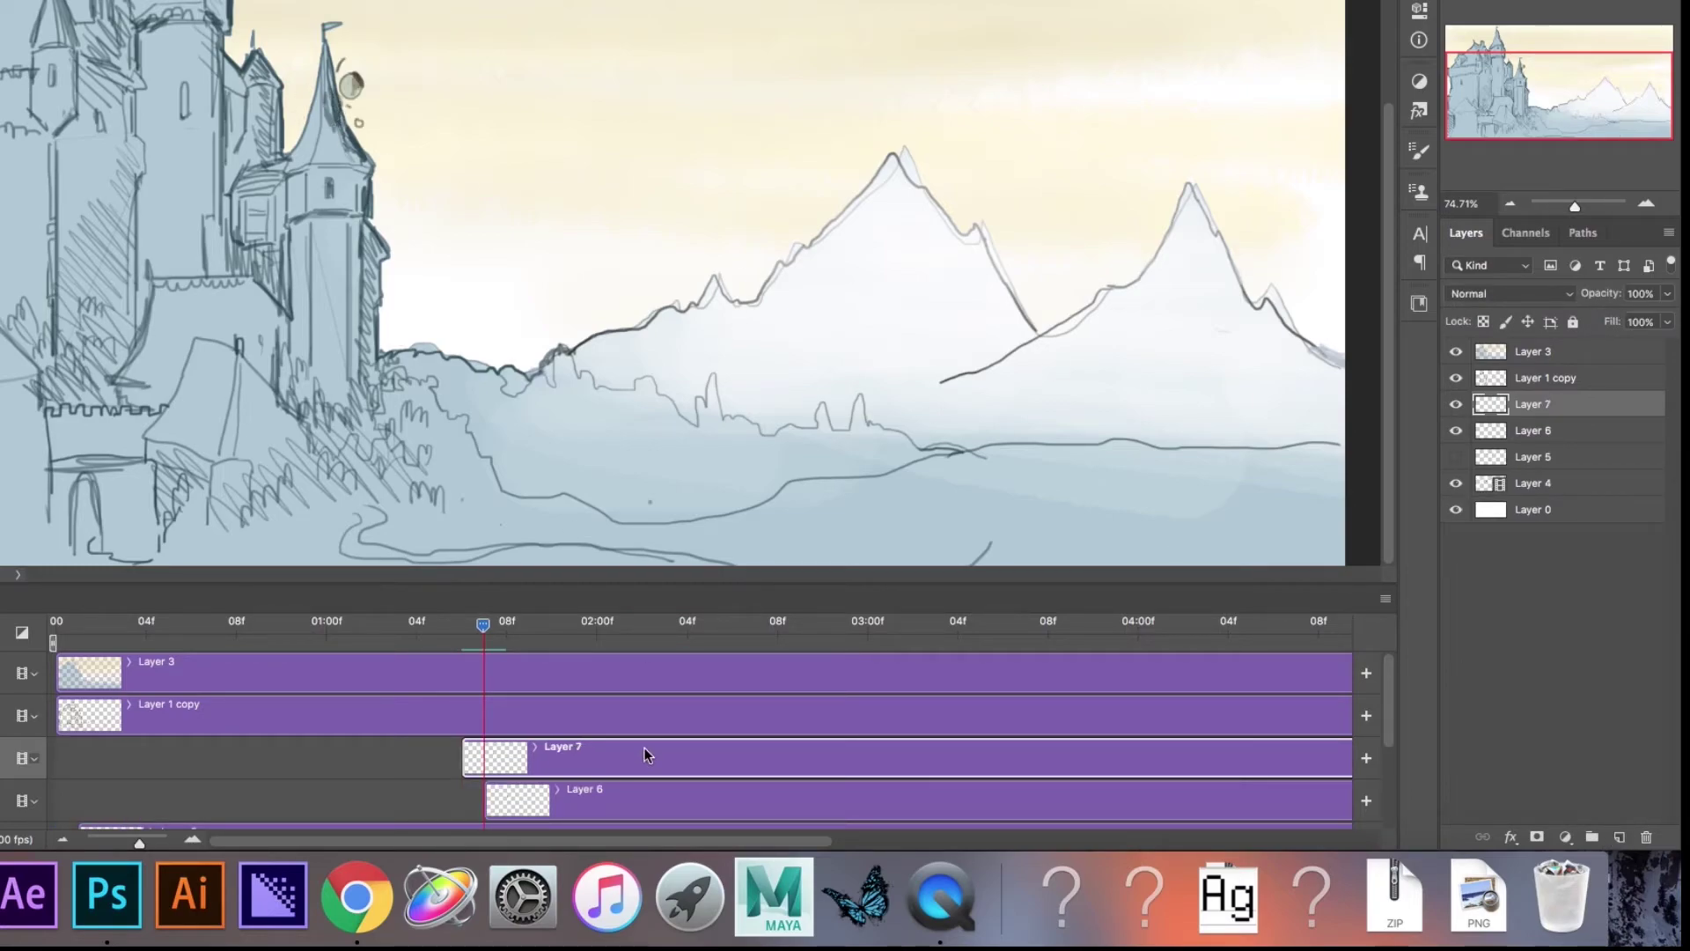
left_click_drag(602, 751, 644, 748)
key("Right")
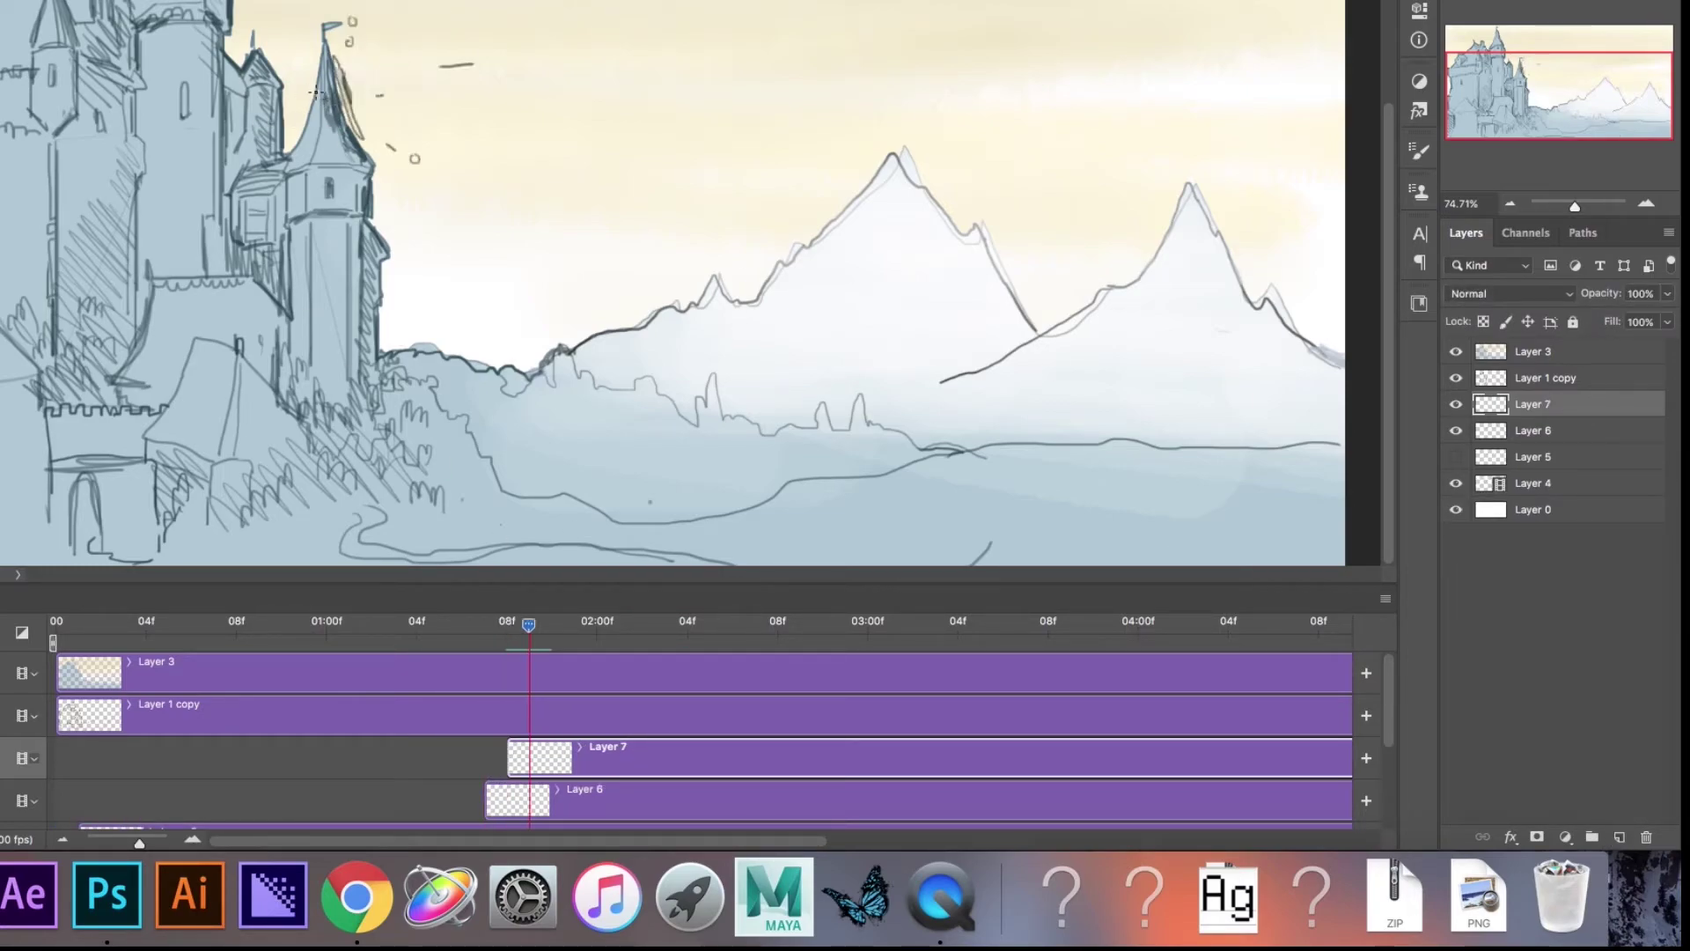
Add an empty layer above Layer 7 starting at 01:09f.
key("ctrl+shift+alt+n")
key("Right")
key("Left")
Add two more empty layers at the ball's ground bounces, starting at 02:08f and 03:02f.
key("space")
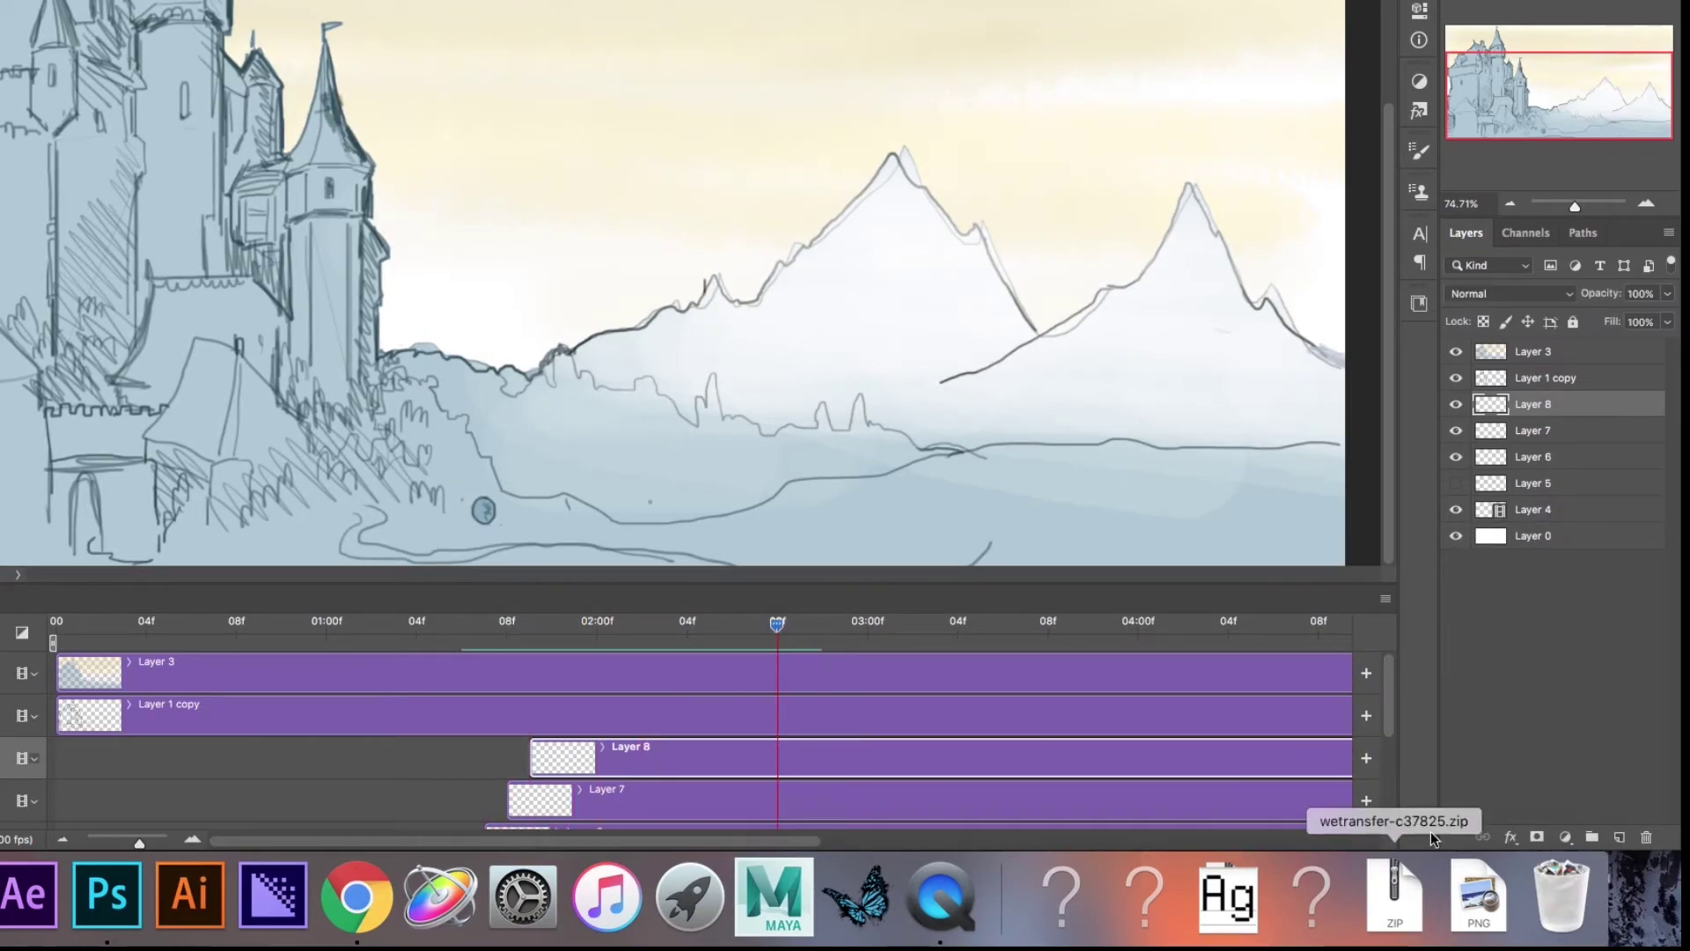
key("ctrl+shift+alt+n")
key("space")
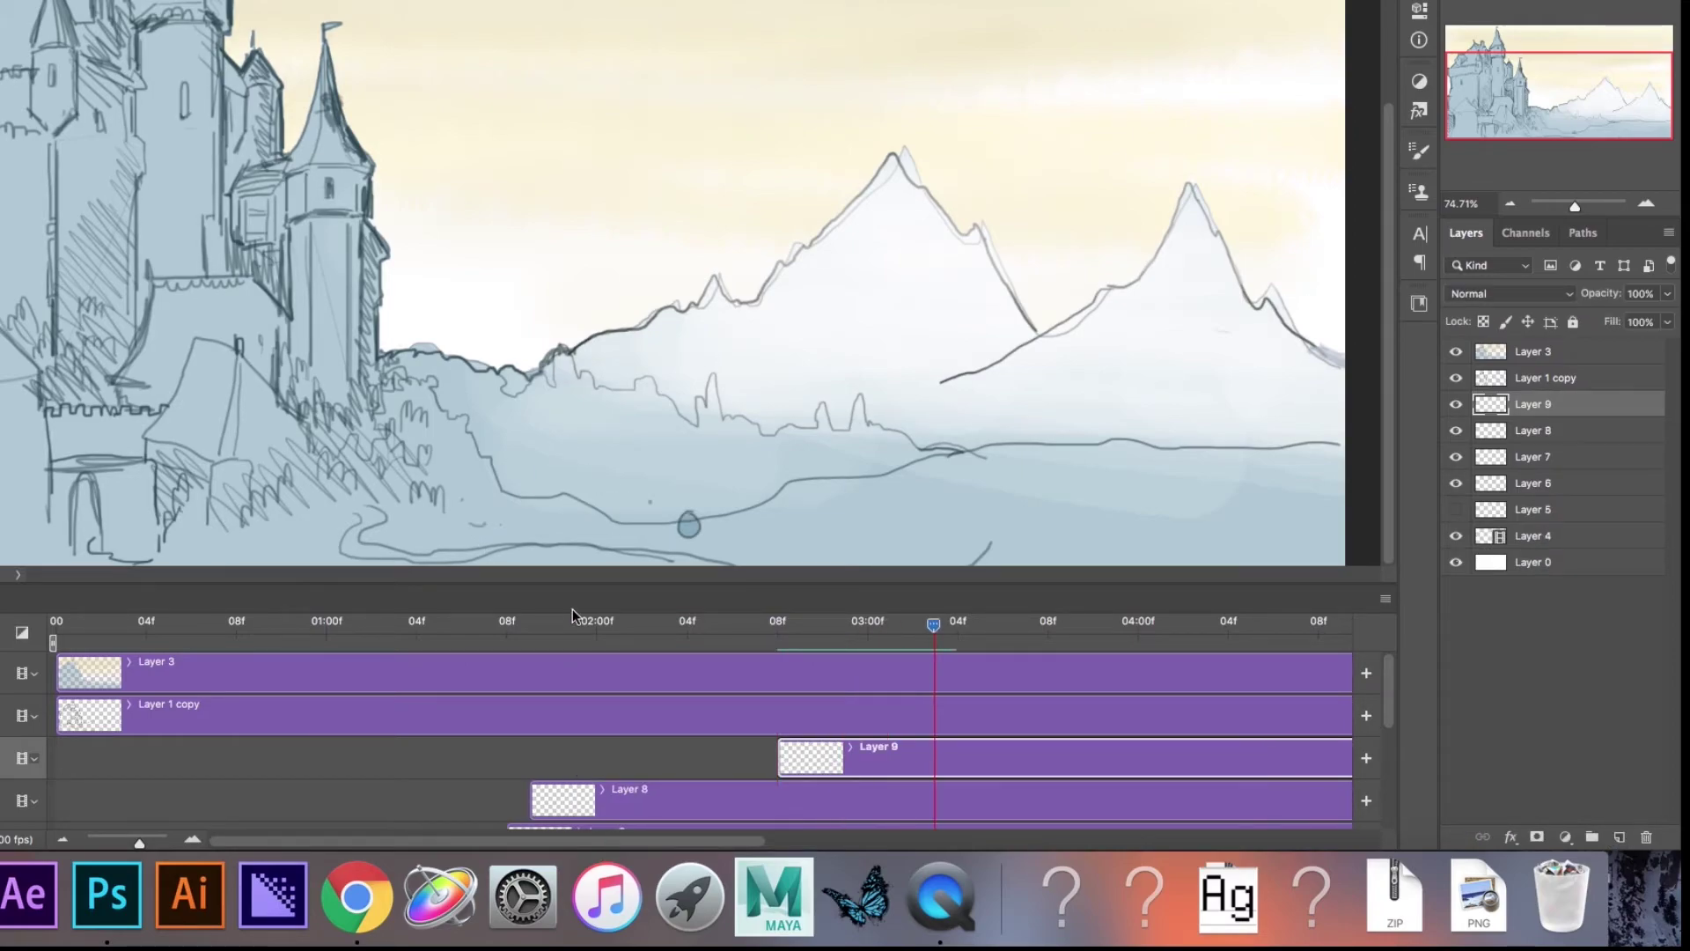
left_click_drag(936, 638, 913, 626)
key("ctrl+shift+alt+n")
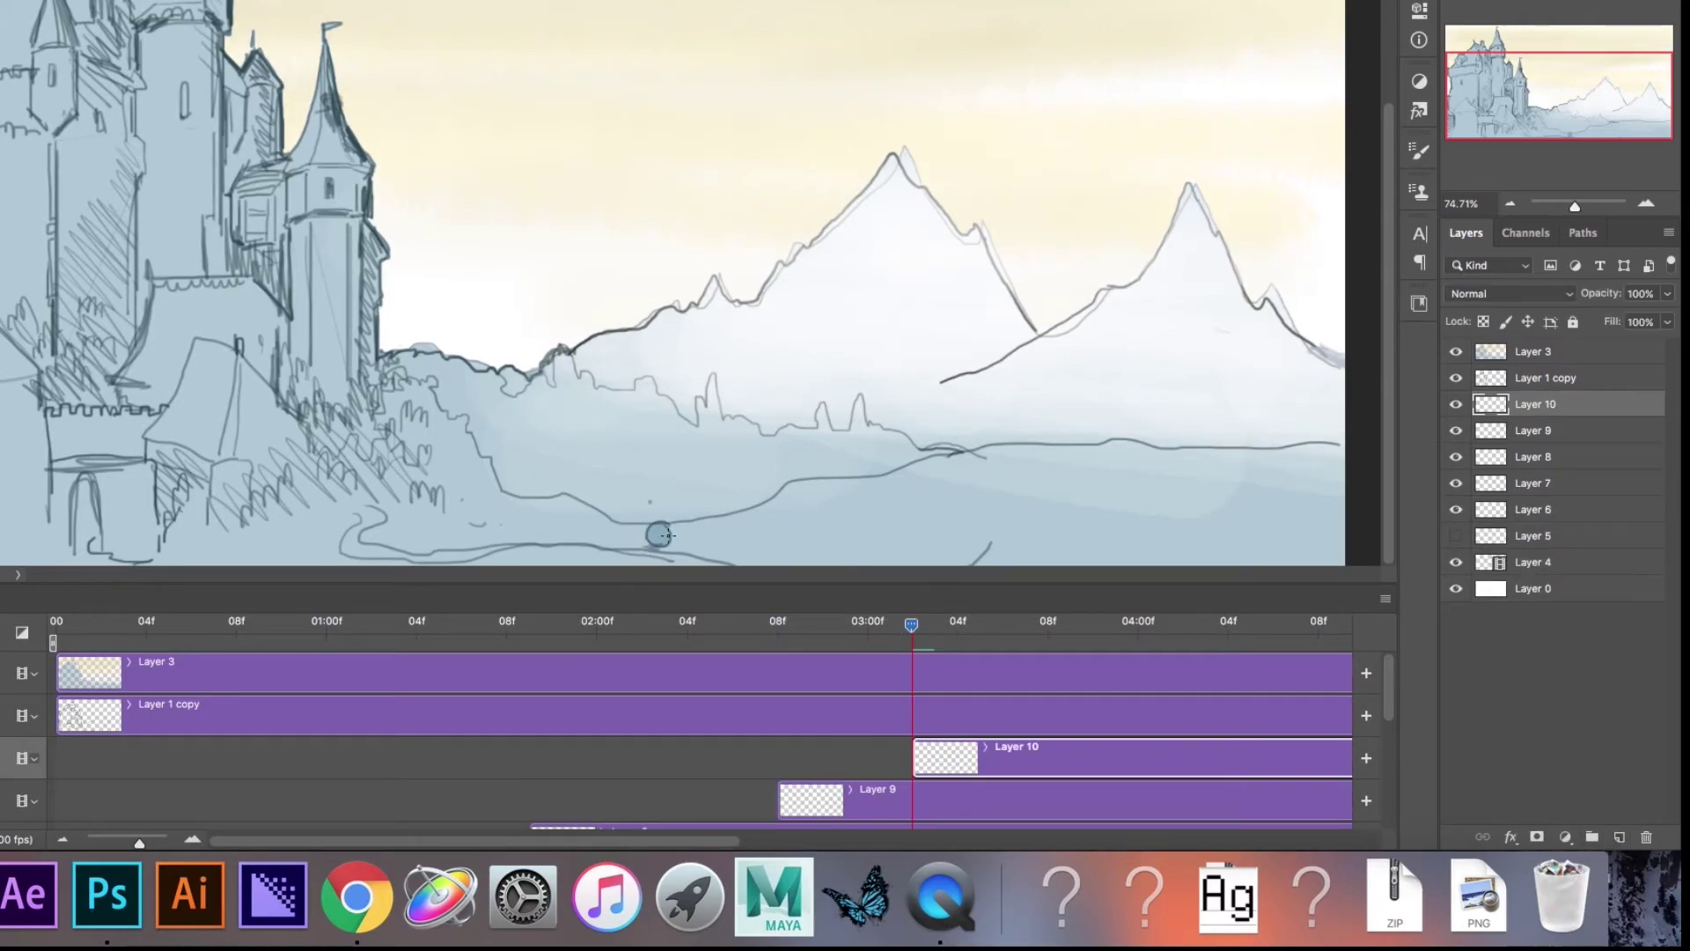
Add an empty layer above Layer 10 at the ball's next ground contact, starting at 03:08f.
key("space")
key("space")
key("ctrl+shift+alt+n")
key("space")
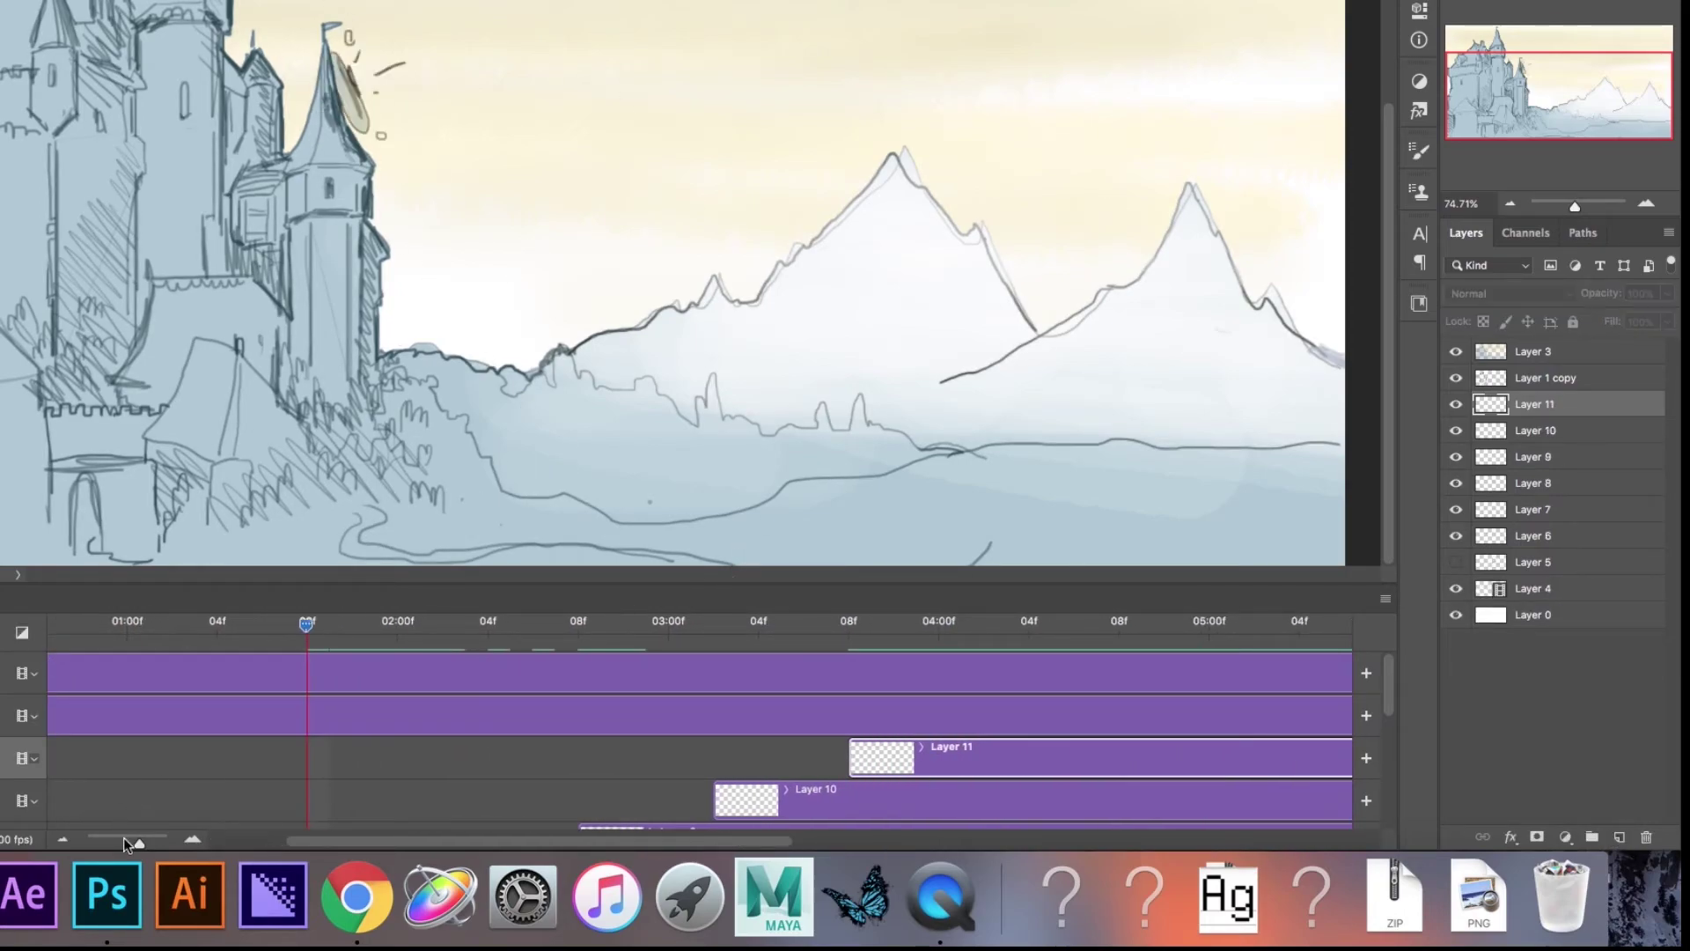
Shorten the timeline's work area to end at about 03:08f and preview the animation with the whole canvas in view.
left_click_drag(123, 835, 98, 838)
key("space")
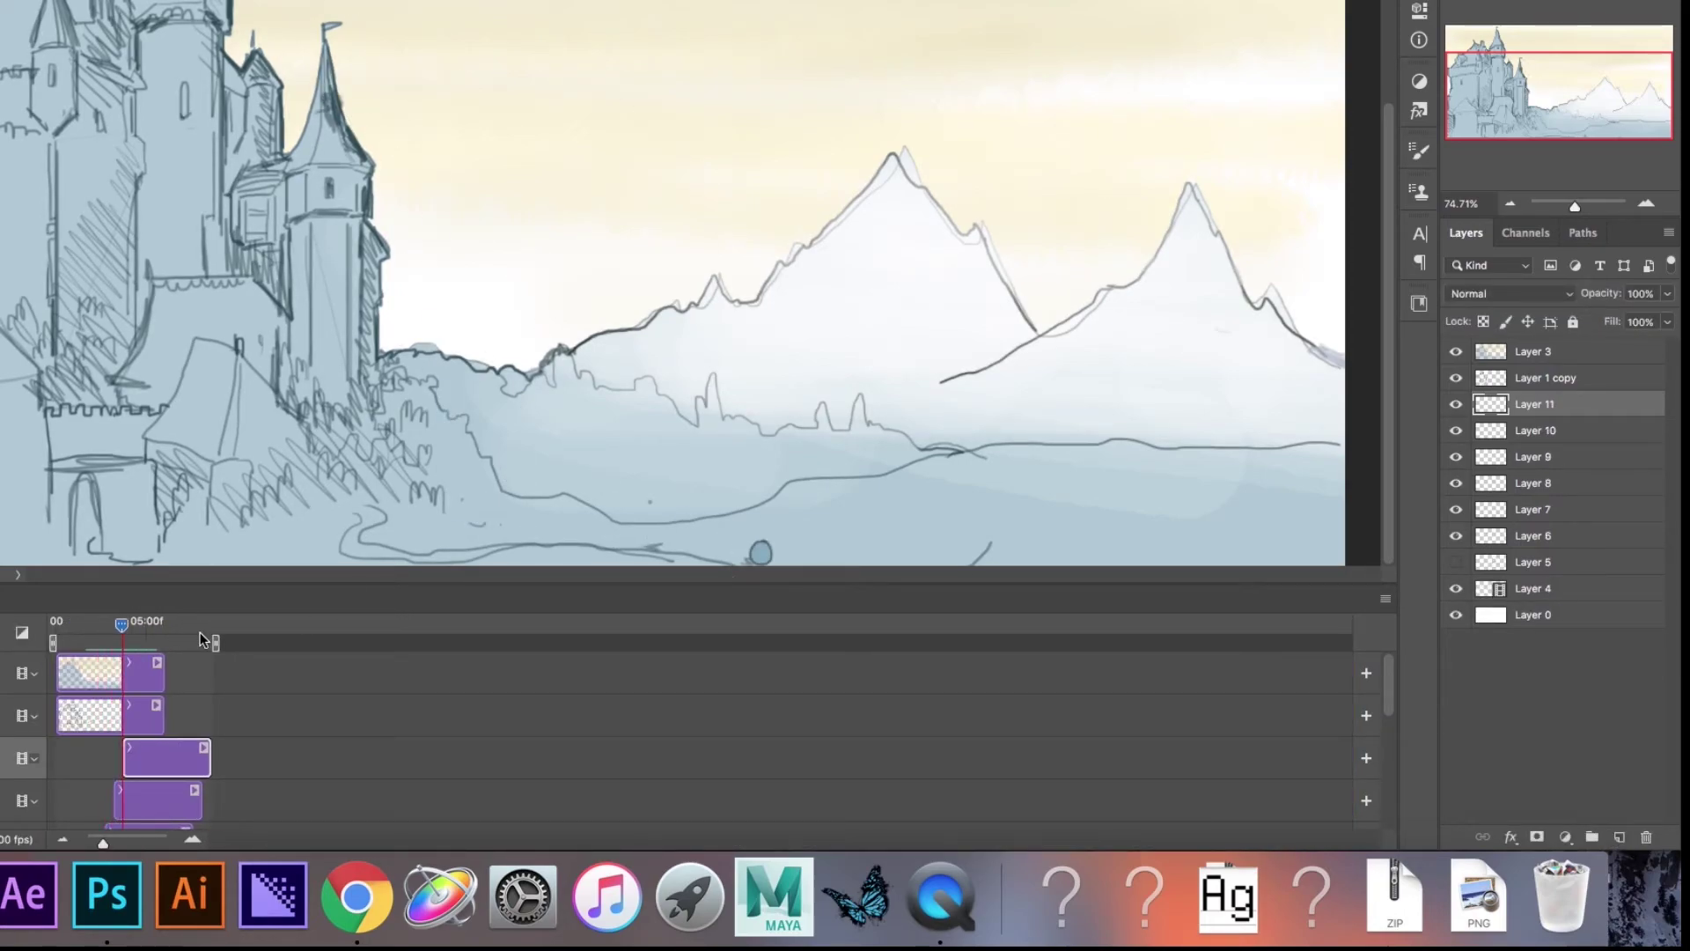
key("space")
mouse_move(103, 843)
left_mouse_down()
mouse_move(87, 842)
mouse_move(112, 842)
left_mouse_up()
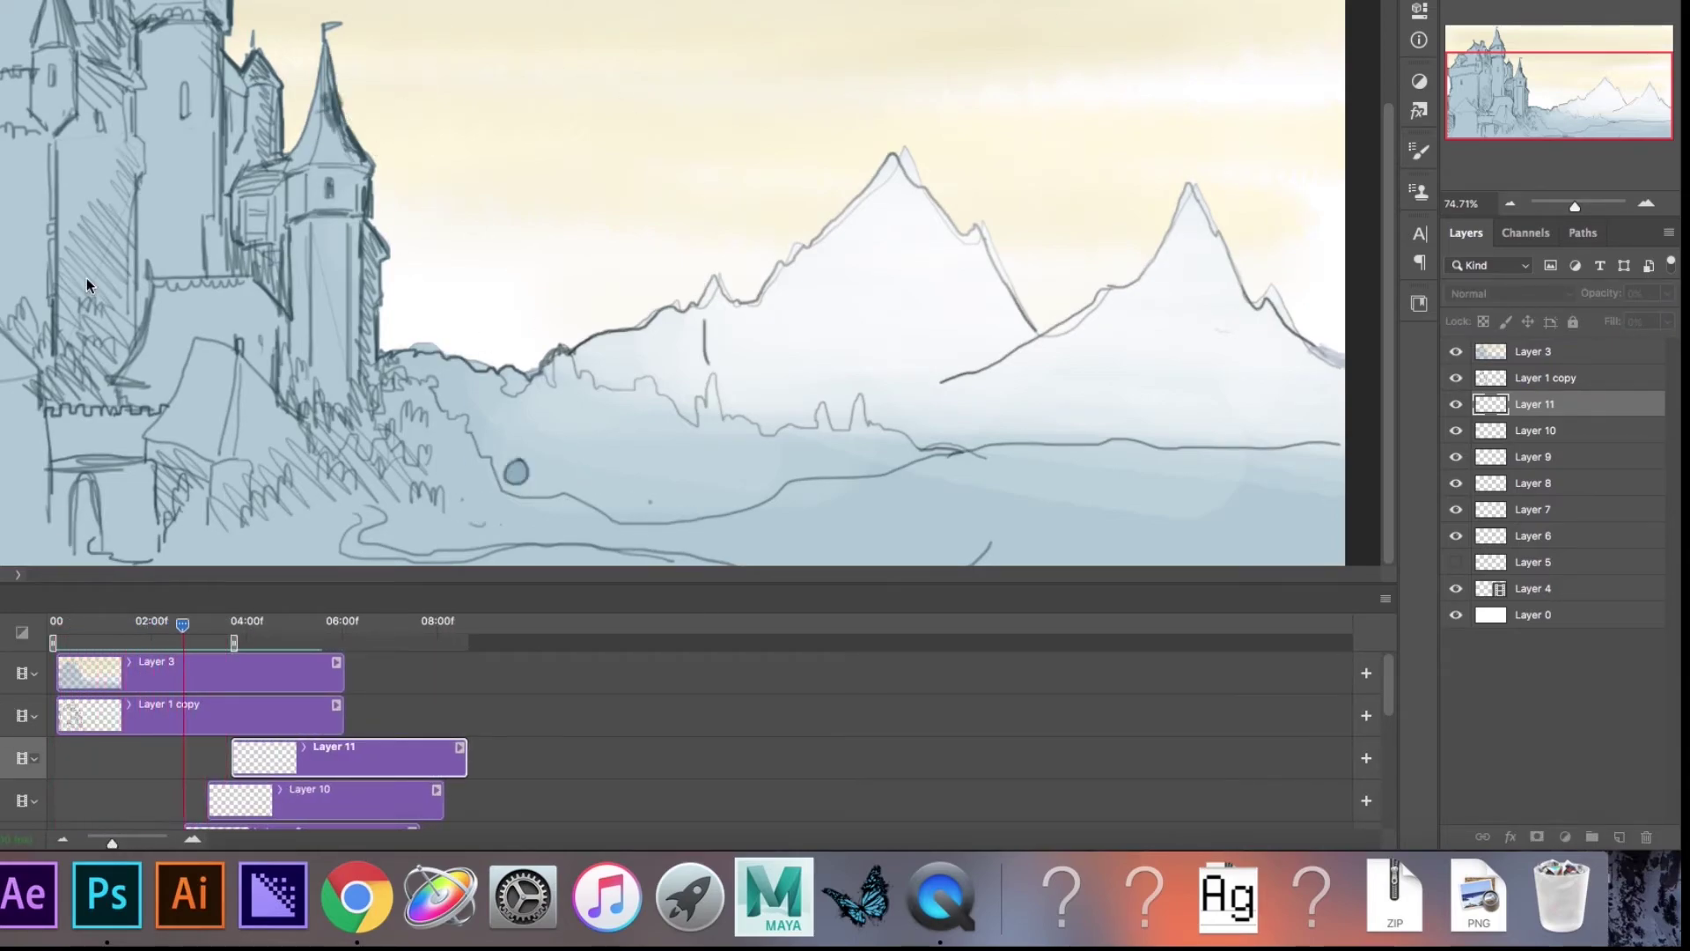
key("super+0")
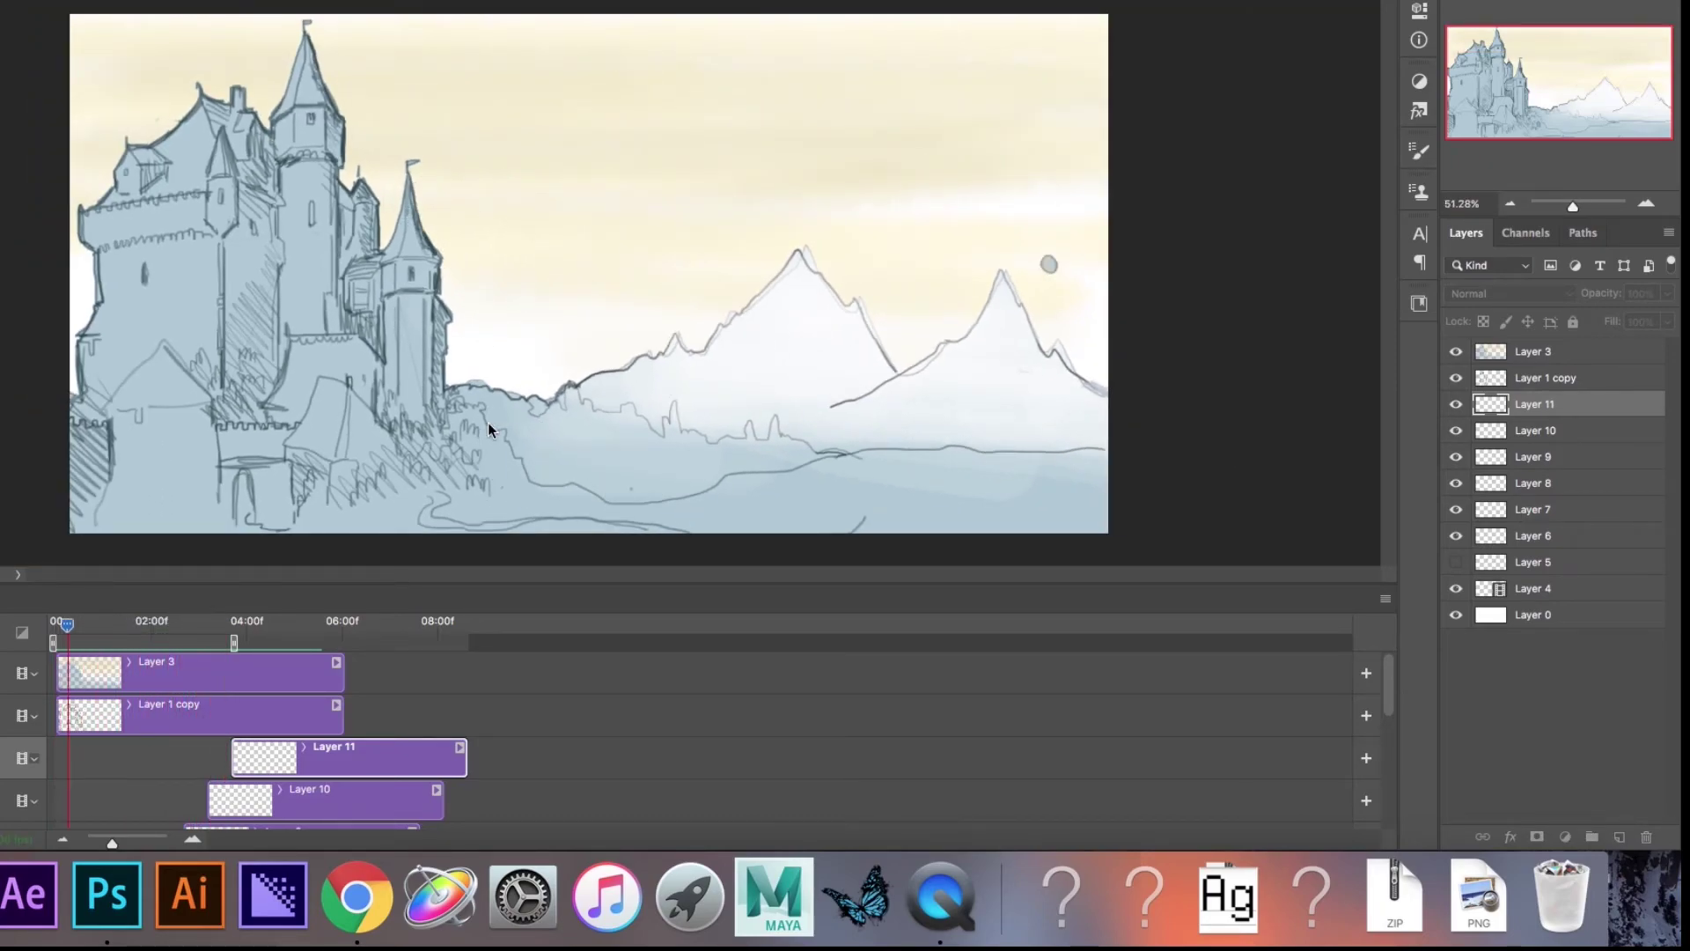
Draw a thin curl of smoke rising from the castle's chimney on the frames of Layer 4.
left_click(236, 78)
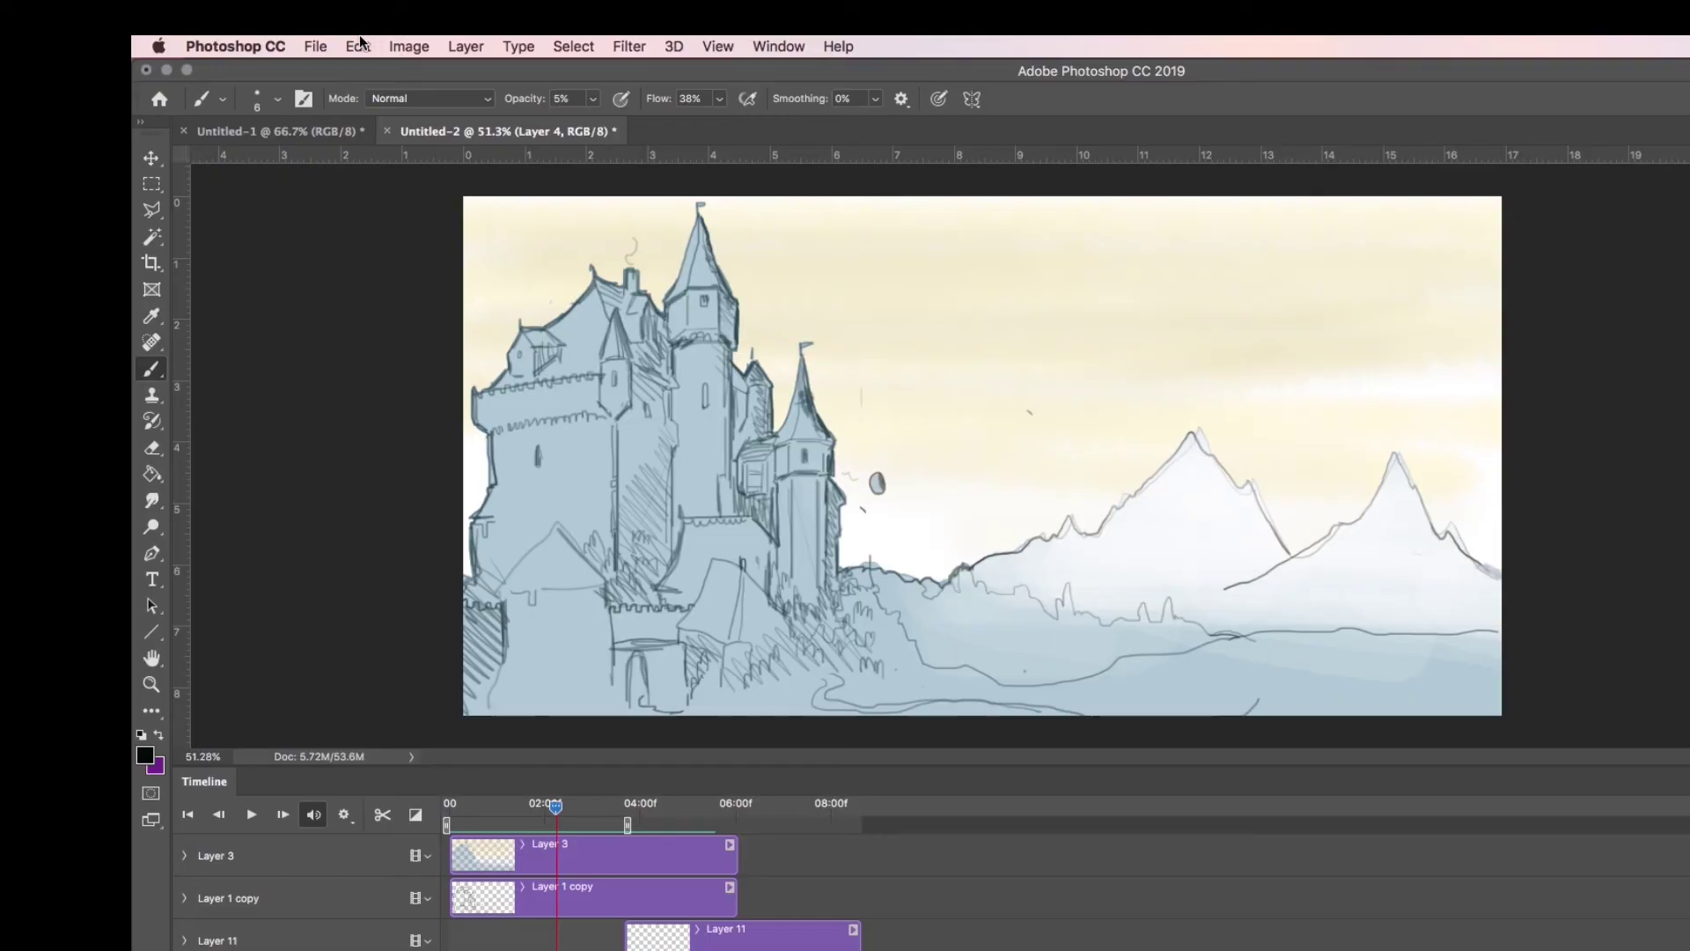
Export the animation with Save for Web as a 2000 × 1000 px GIF with 256 colors, looping forever.
left_click(310, 43)
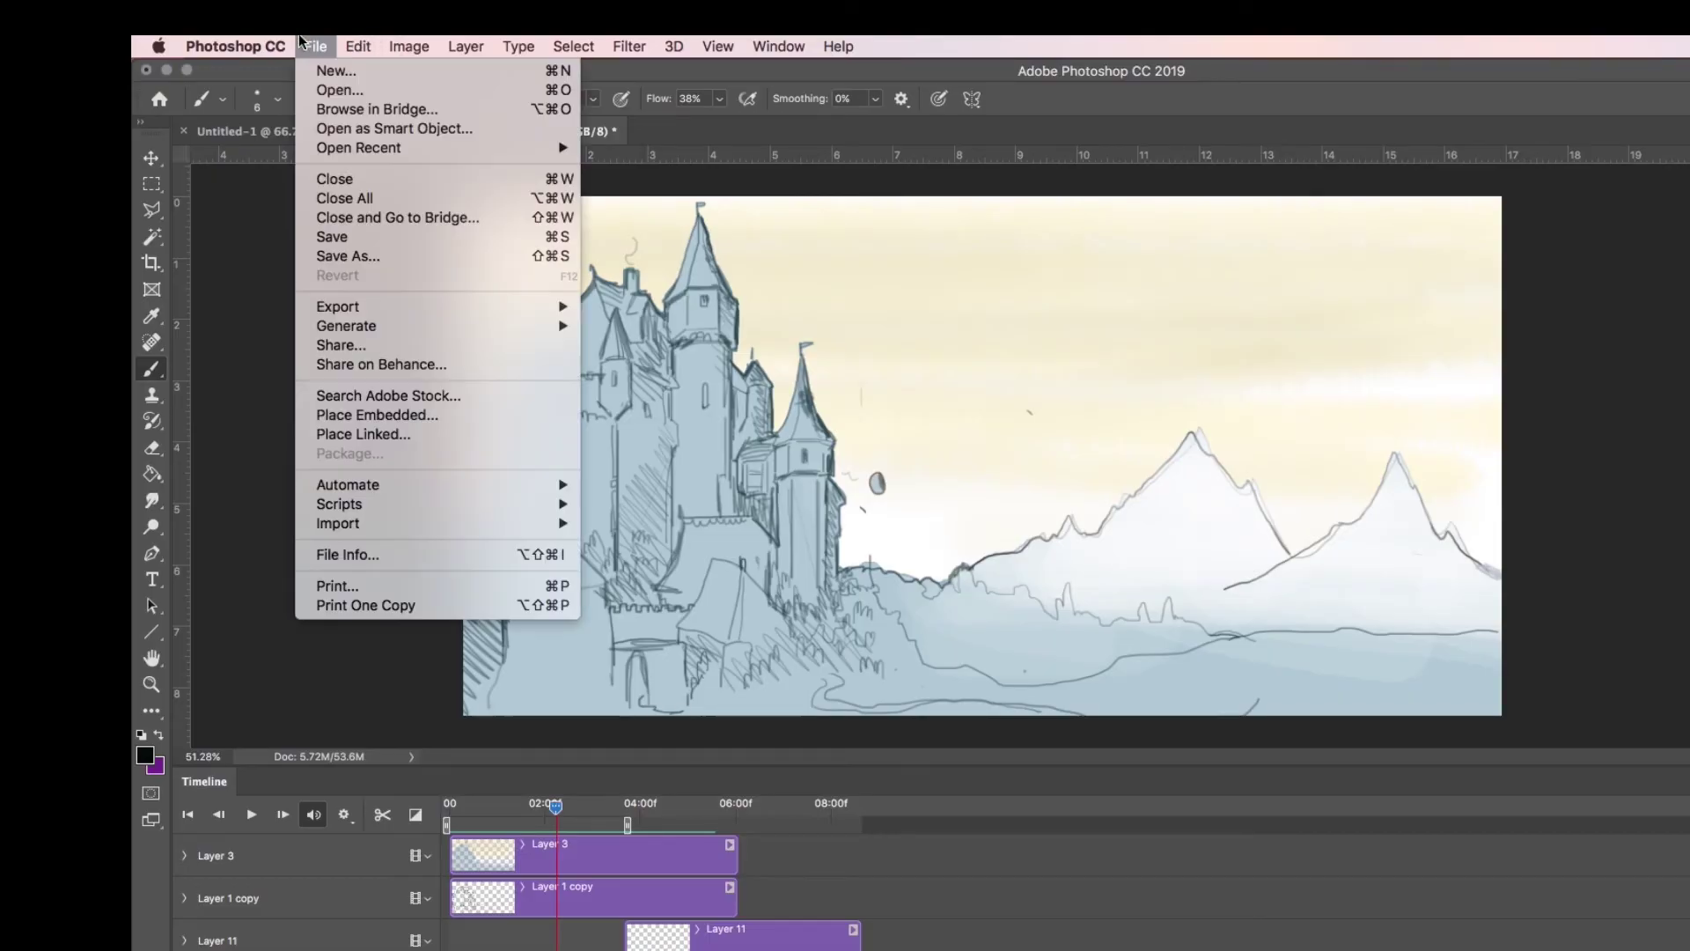
mouse_move(352, 310)
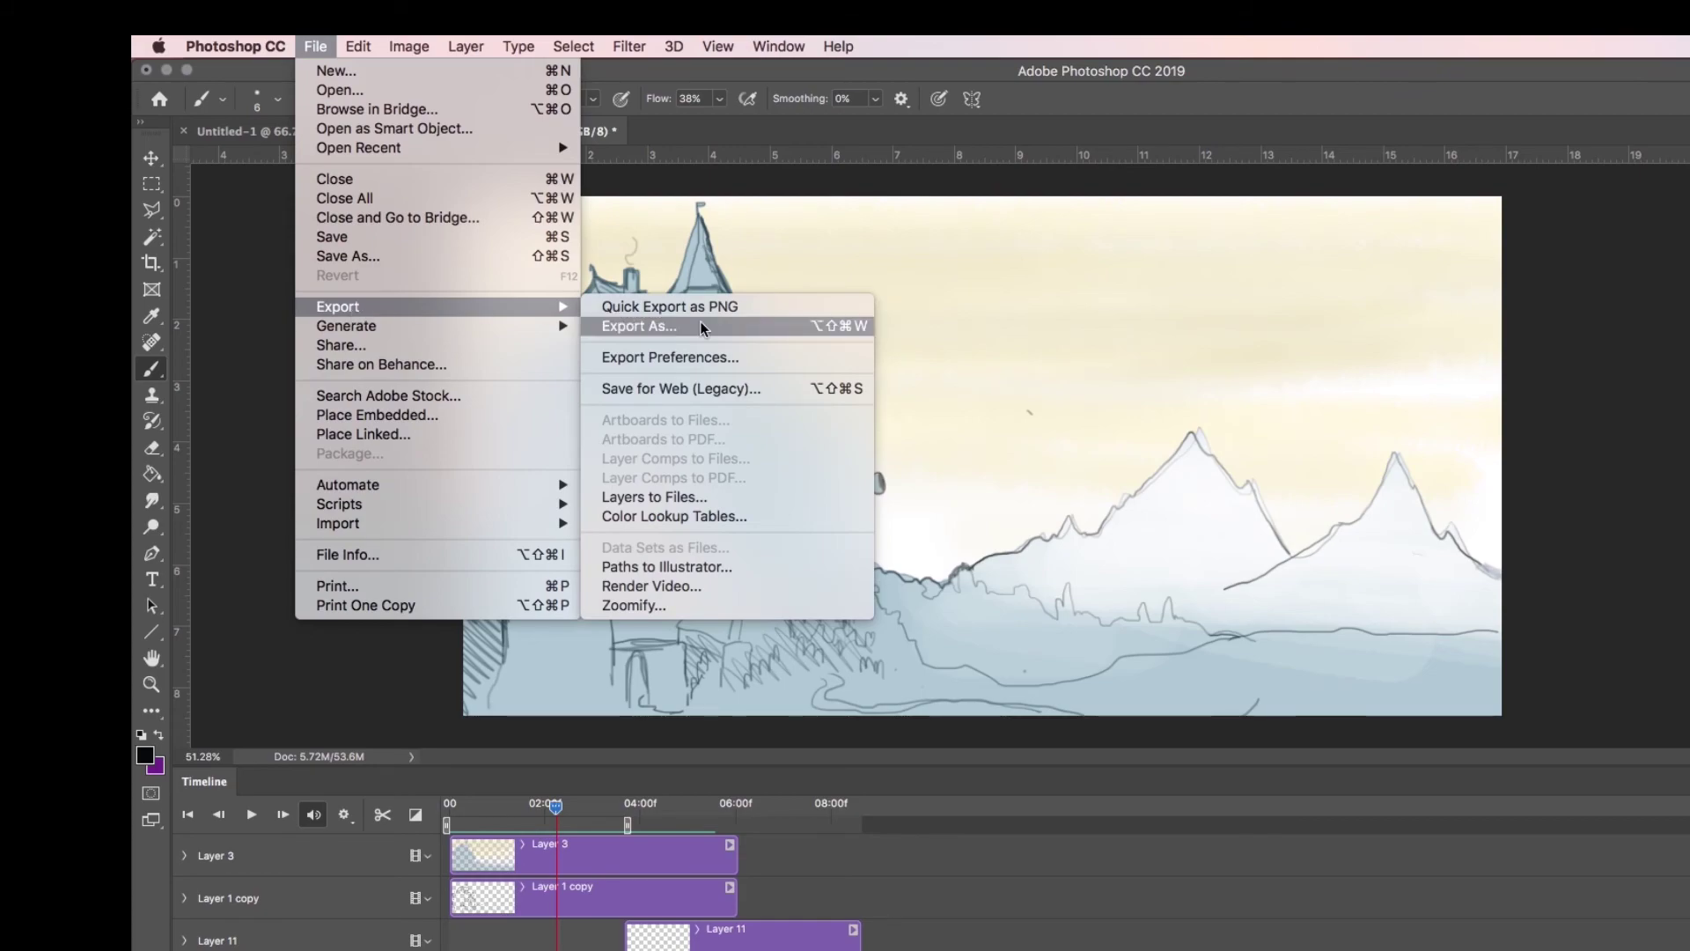
left_click(704, 389)
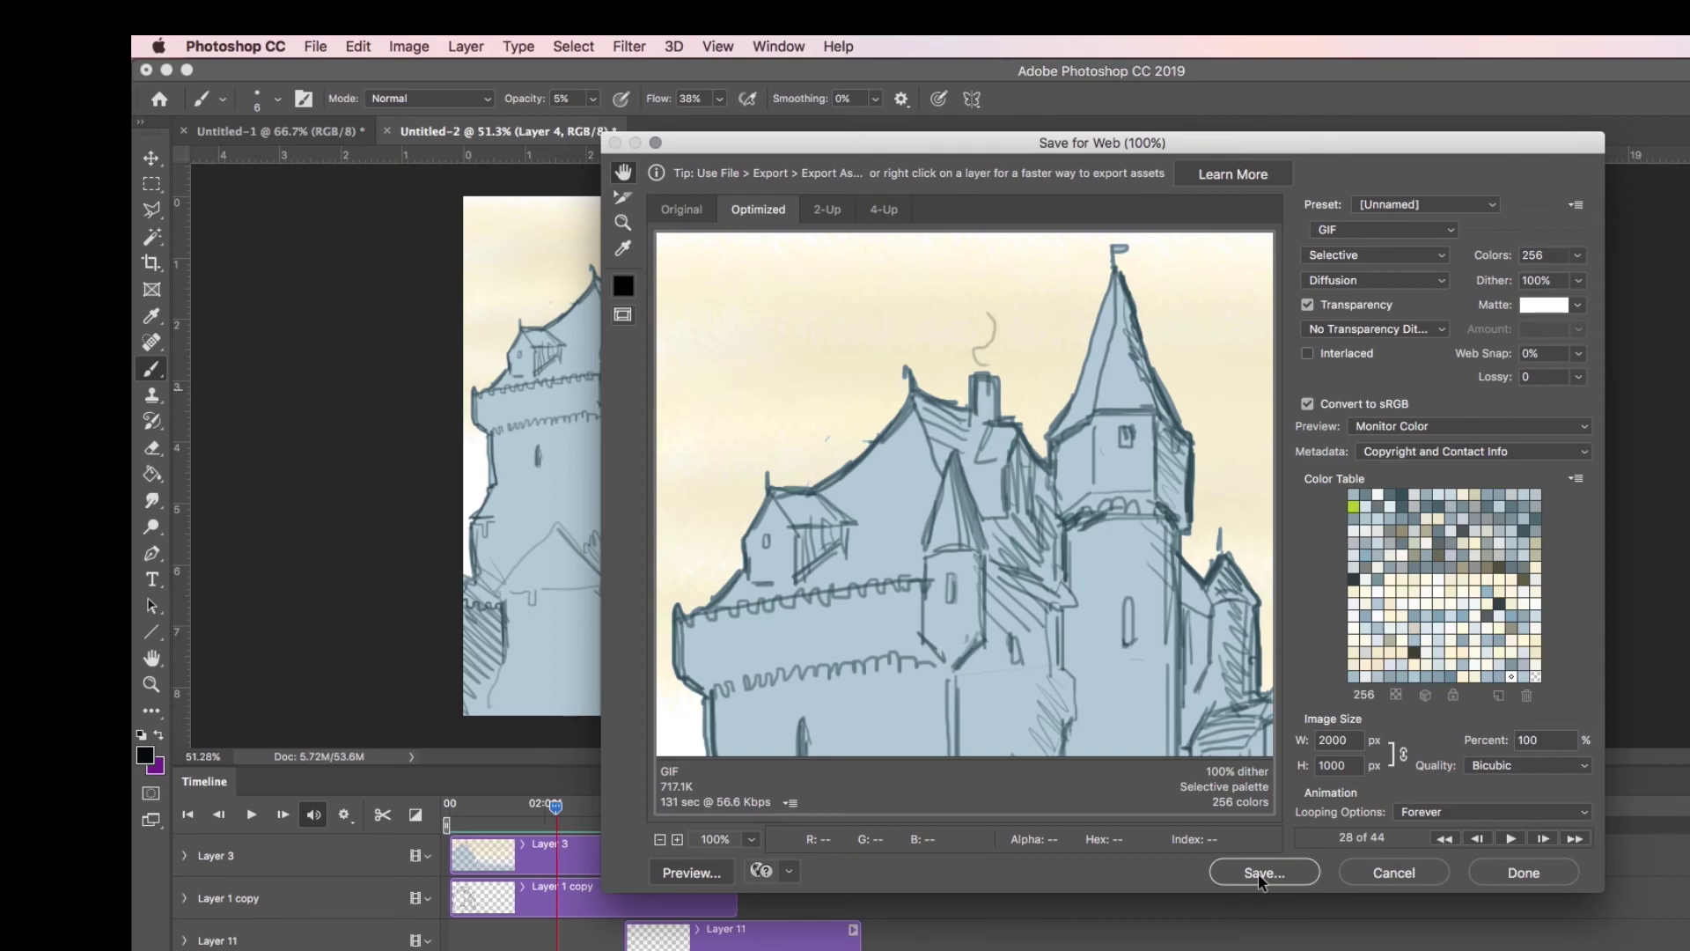
left_click(1262, 873)
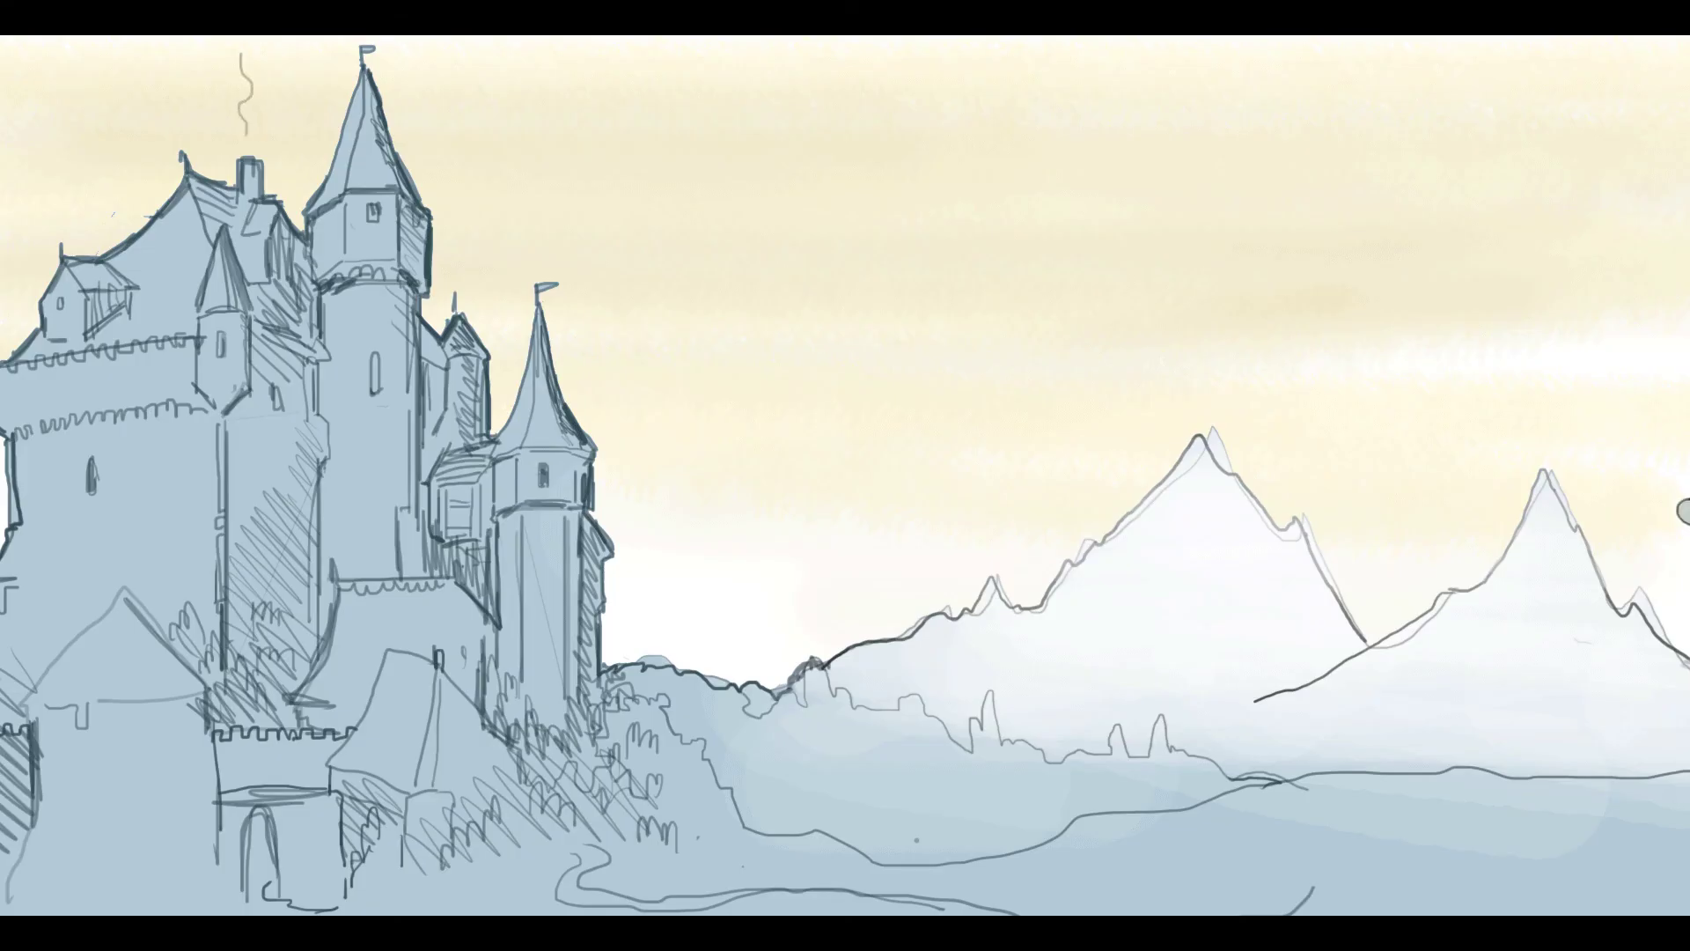